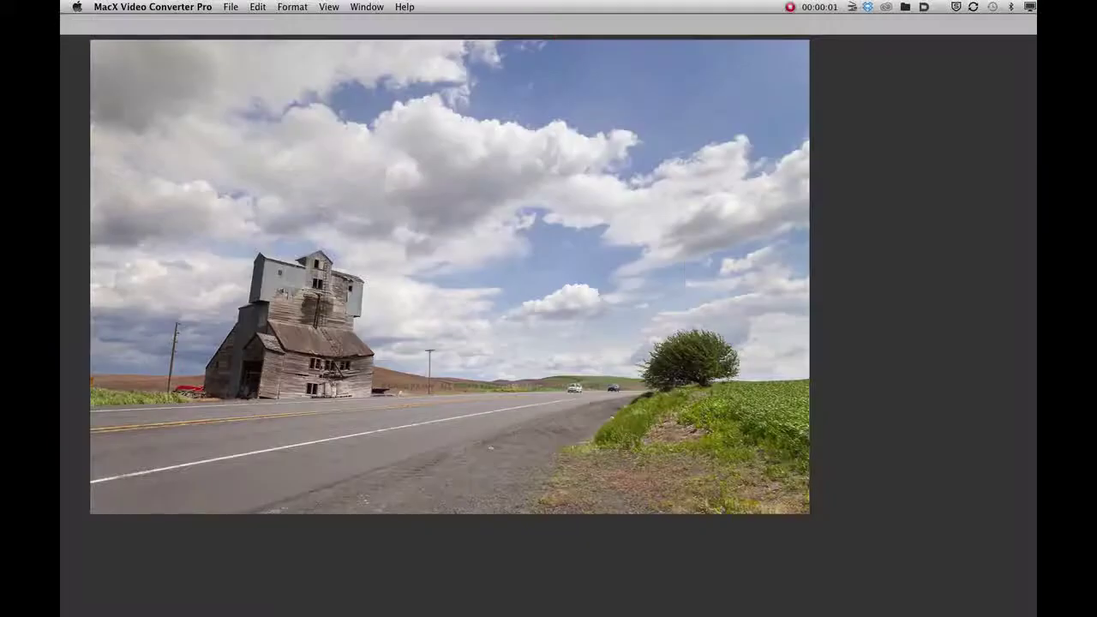
- Bring the Photoshop window with the grain elevator photo to the front
click(791, 474)
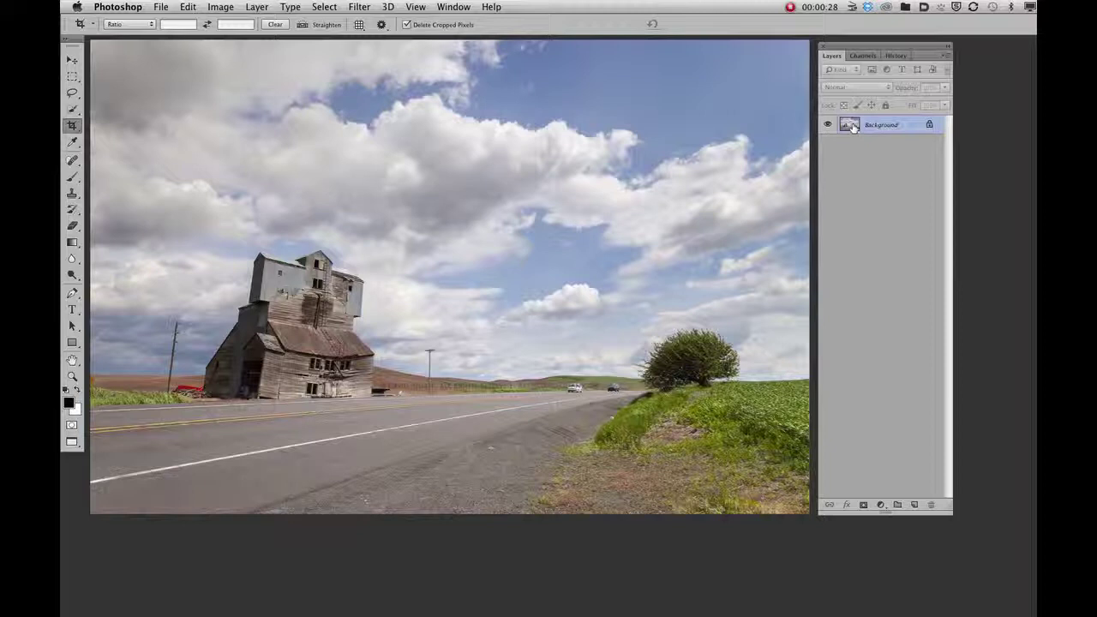
- Copy the Background layer to Layer 1 with Cmd+J and turn off the Background's visibility
drag(848, 127, 815, 136)
key(super)
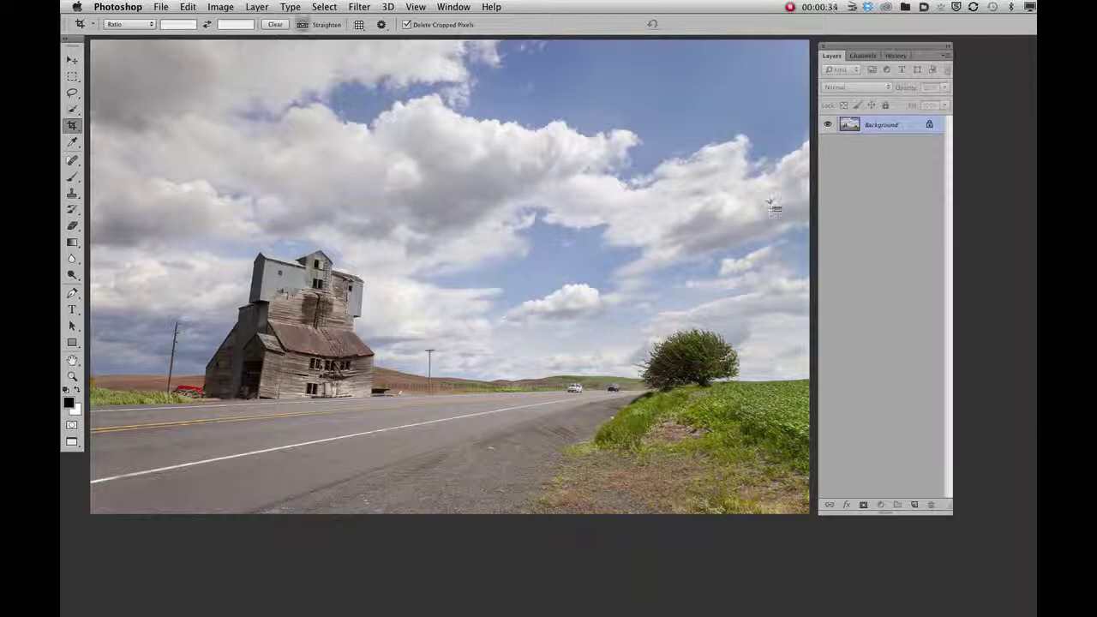
key(super+j)
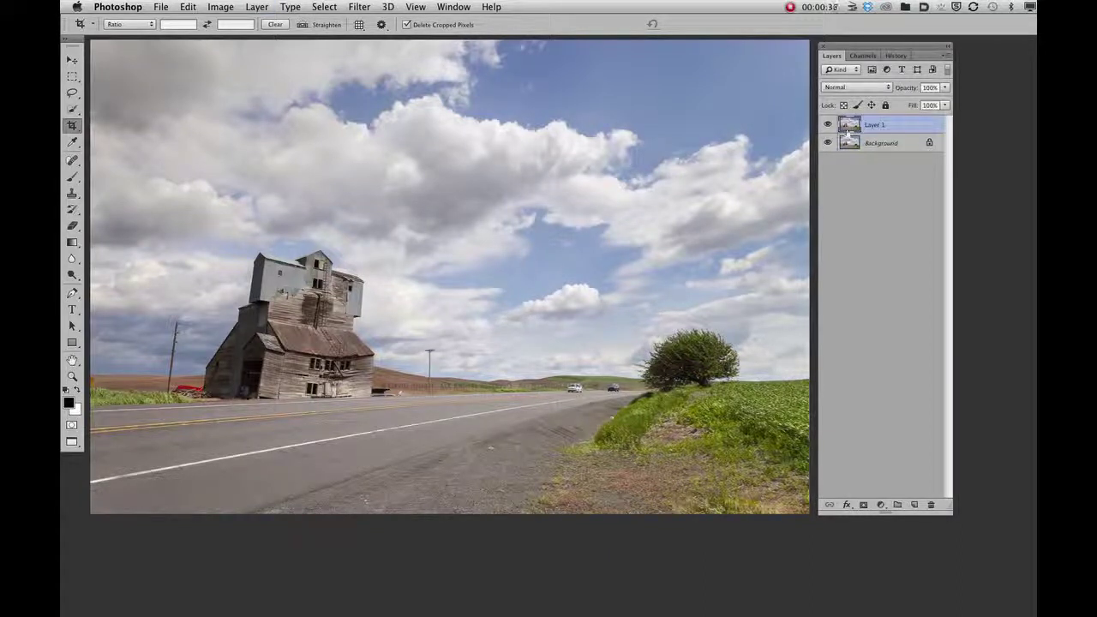
click(829, 144)
- Launch Adaptive Wide Angle in an enlarged dialog with Perspective correction selected
click(360, 7)
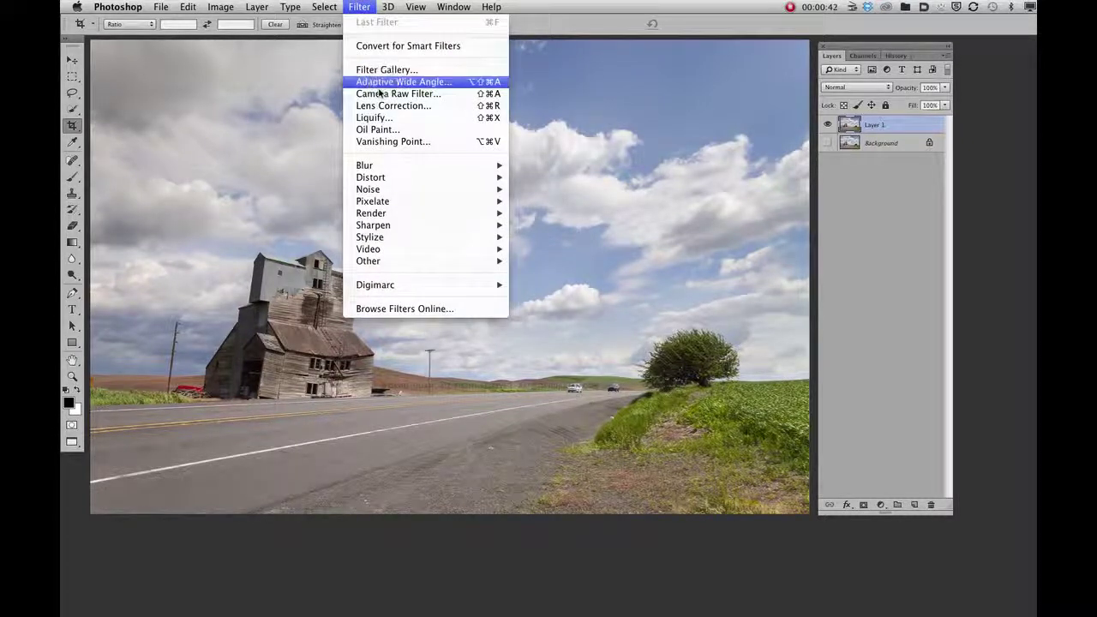
click(378, 86)
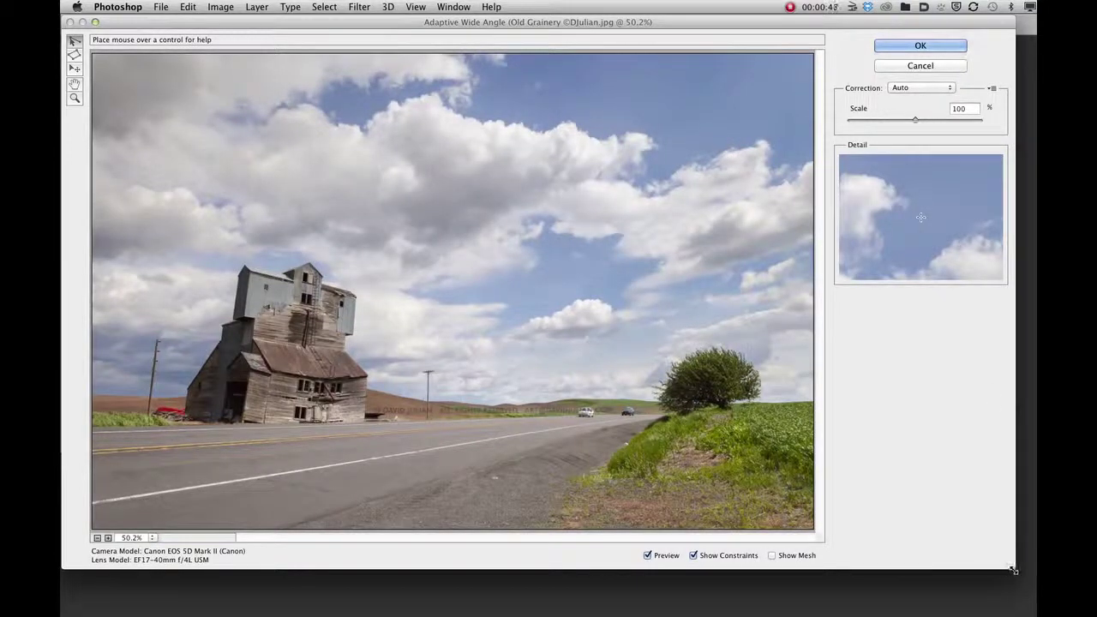
drag(1012, 570, 1021, 601)
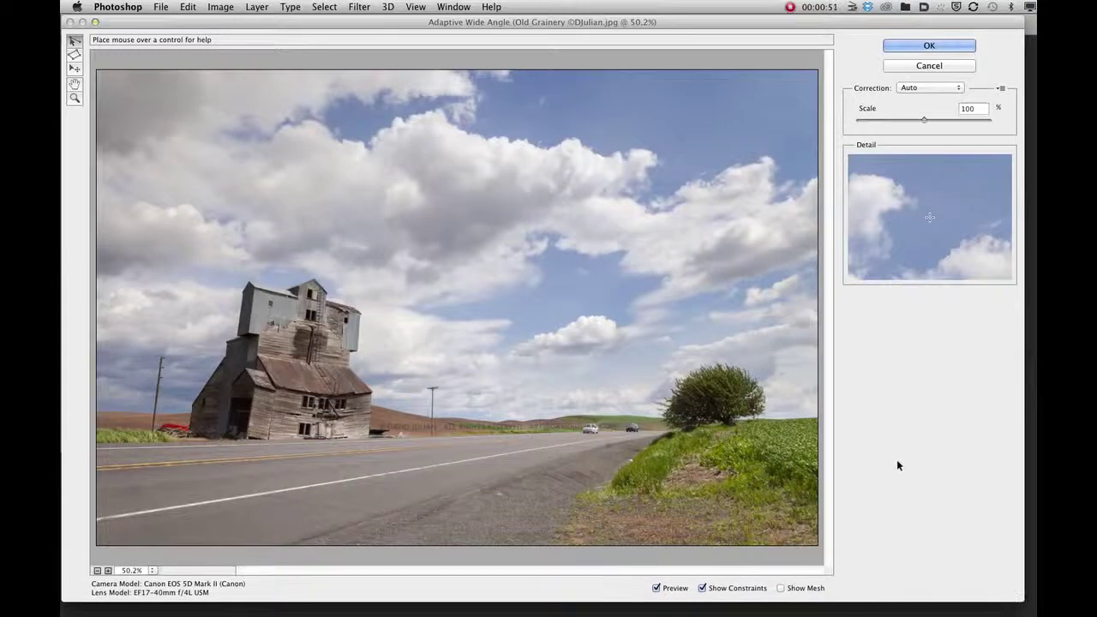
click(923, 89)
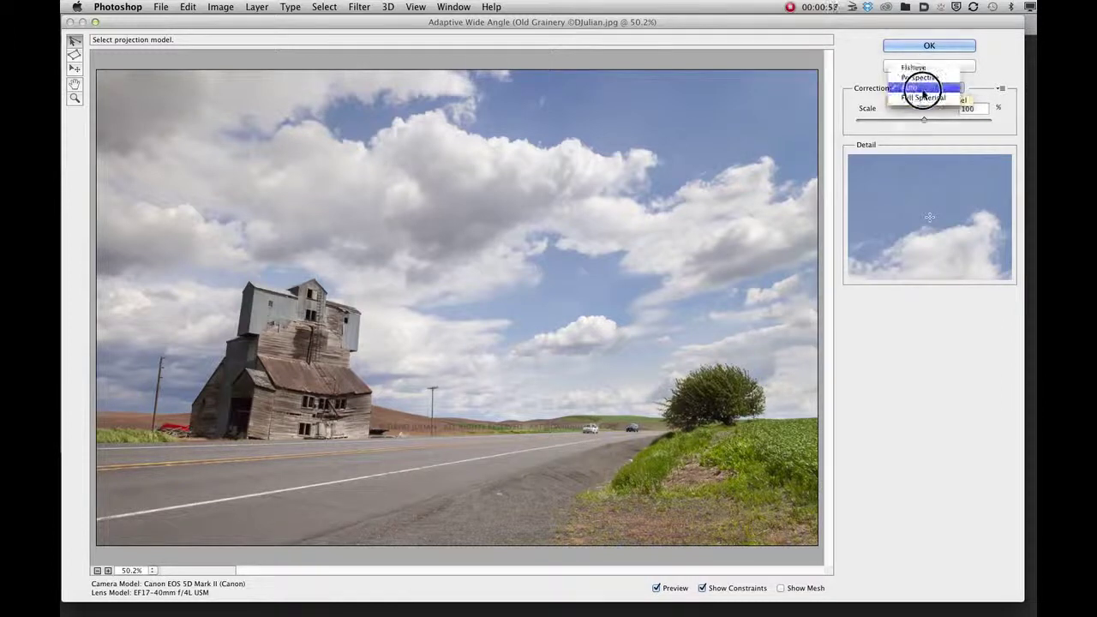
click(919, 78)
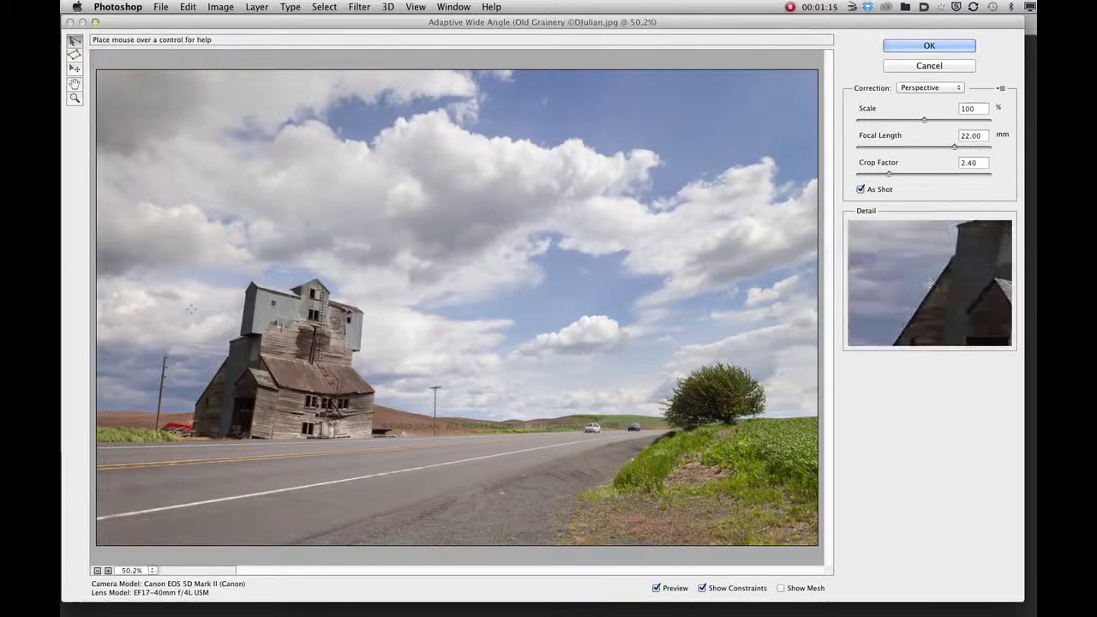
- Zoom the filter preview in to 100% on the leaning grain elevator
click(108, 570)
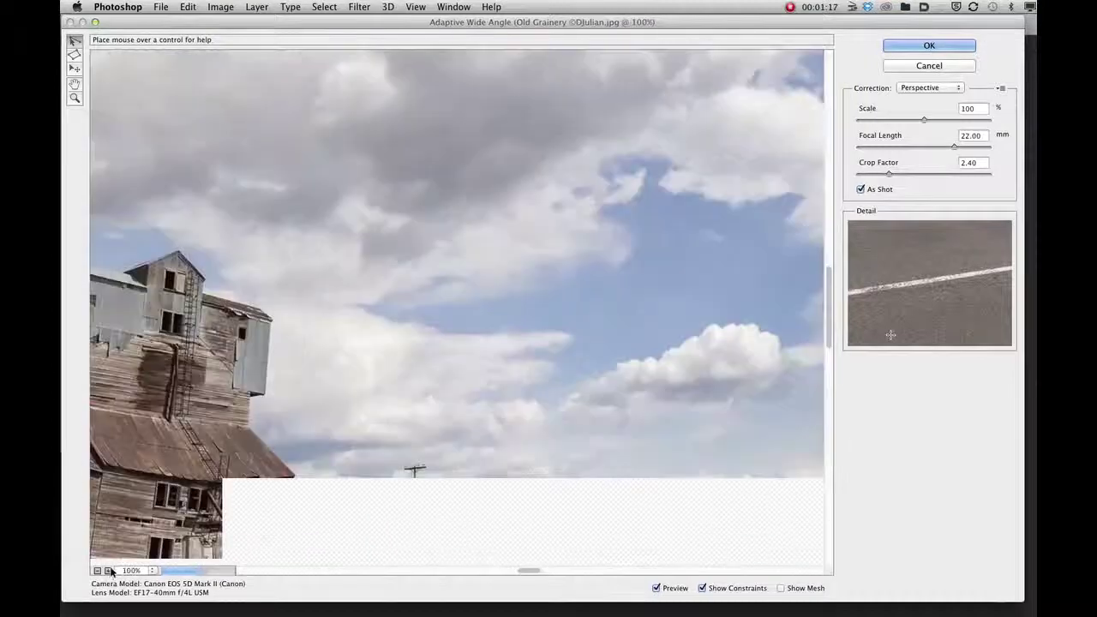
click(109, 571)
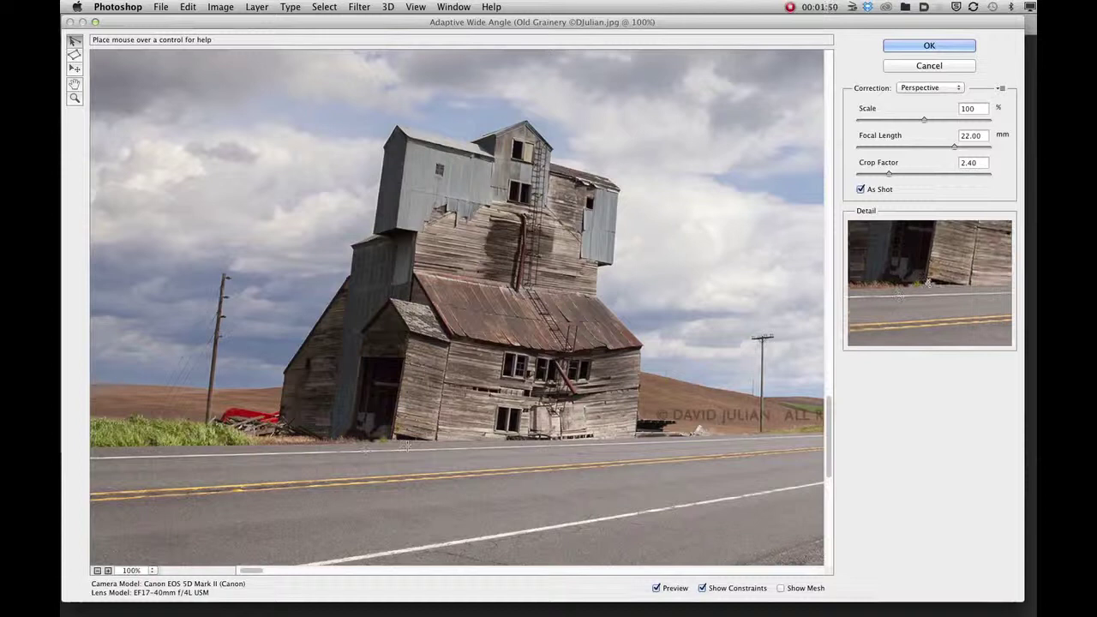
click(782, 589)
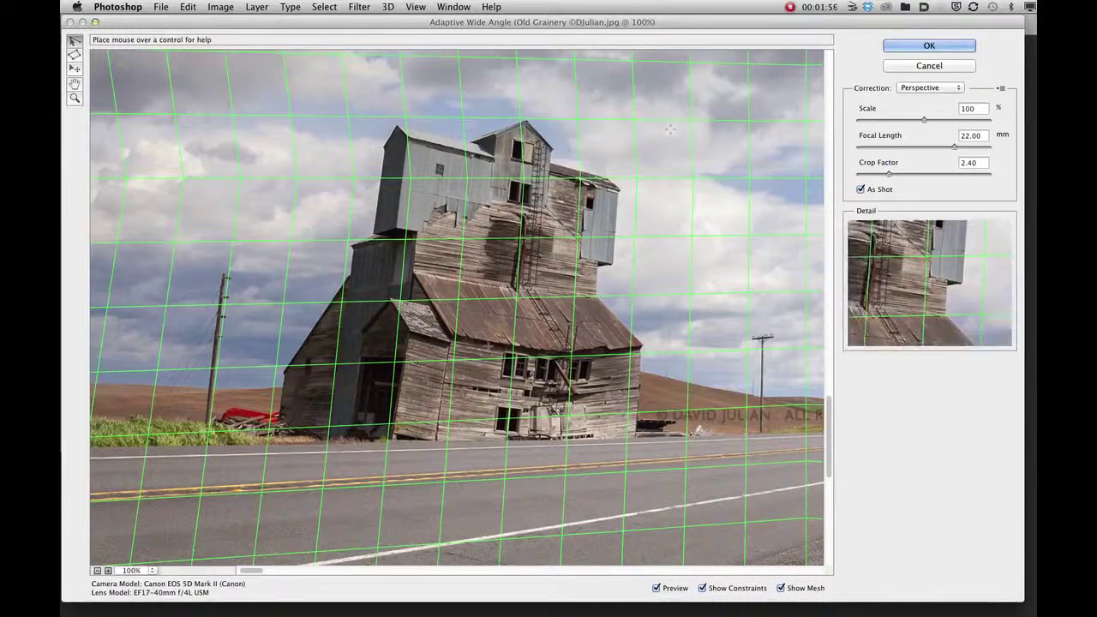
click(97, 571)
click(97, 571)
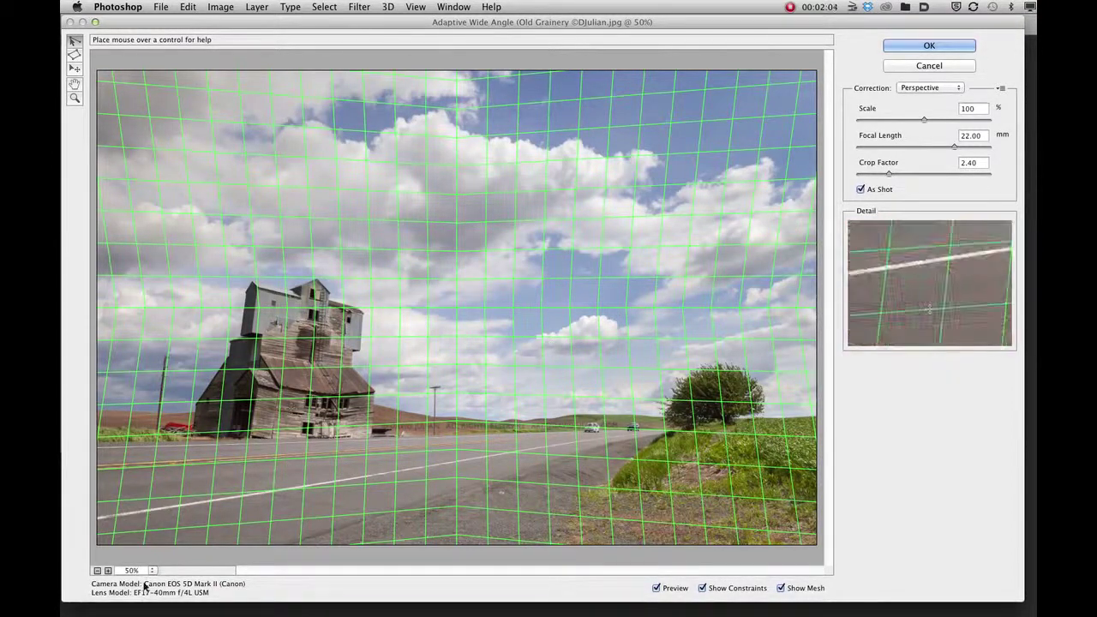
click(107, 572)
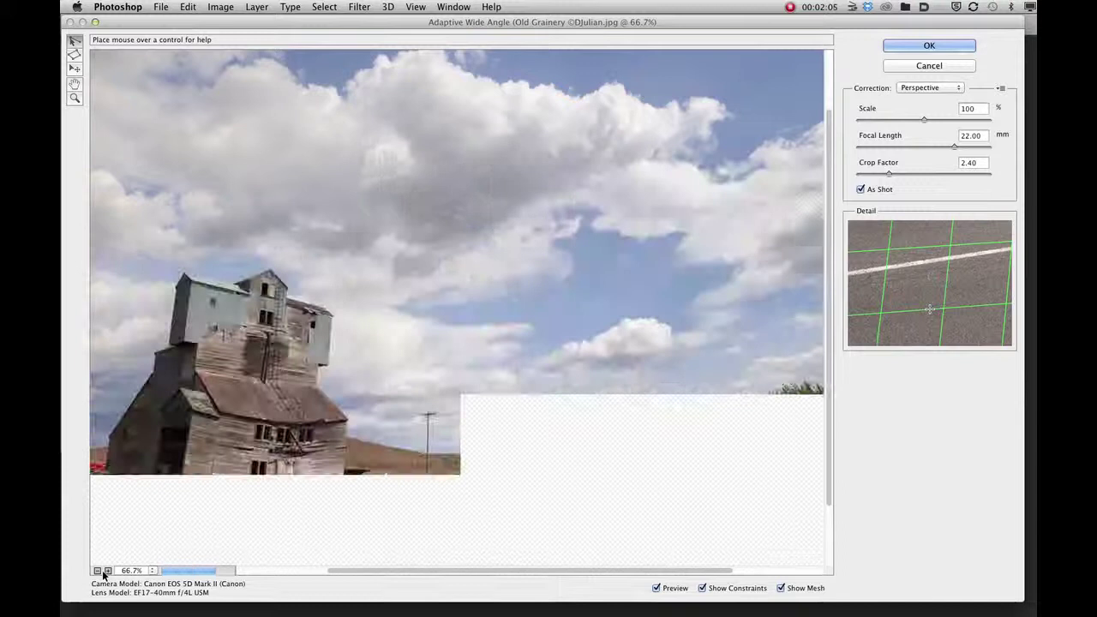
click(108, 571)
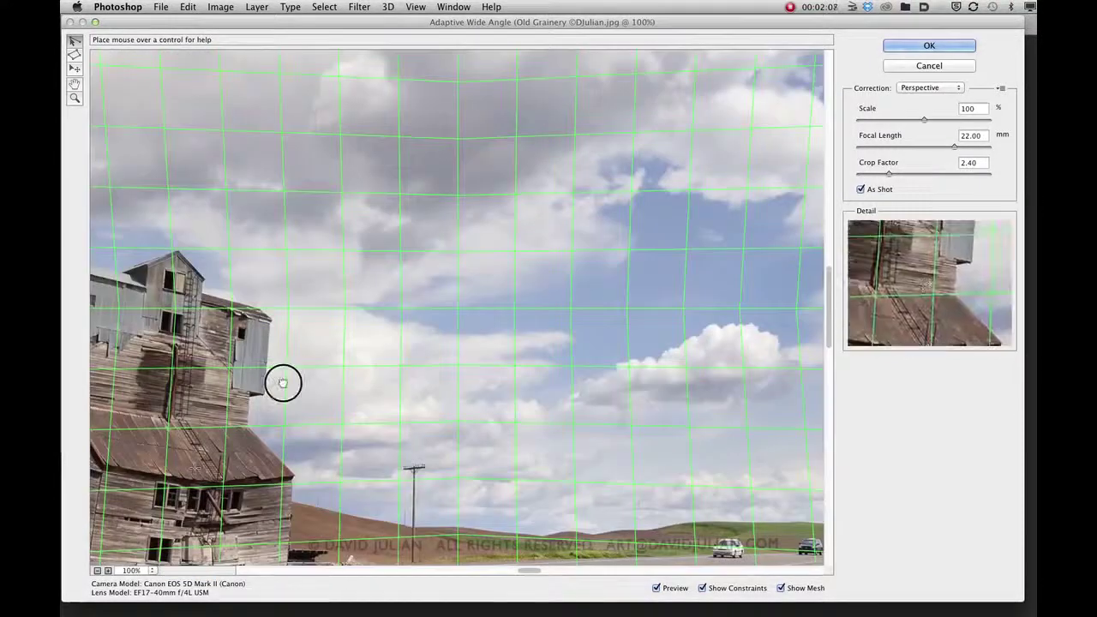
drag(282, 380, 575, 254)
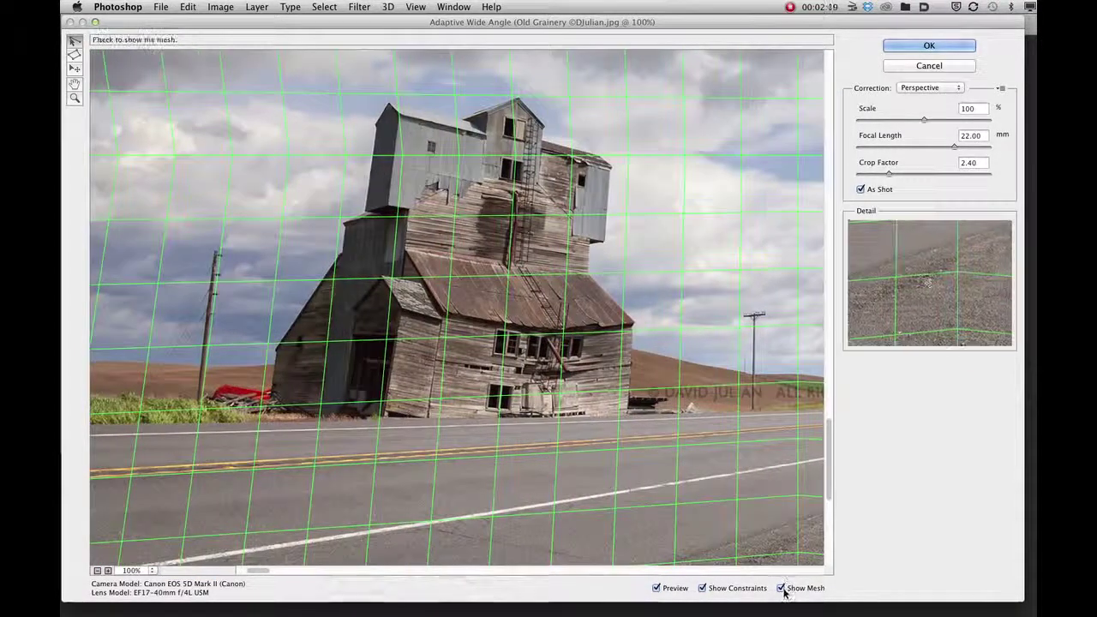
- Hide the mesh, add a Vertical constraint from the roof's left corner to the base, then zoom out
click(781, 589)
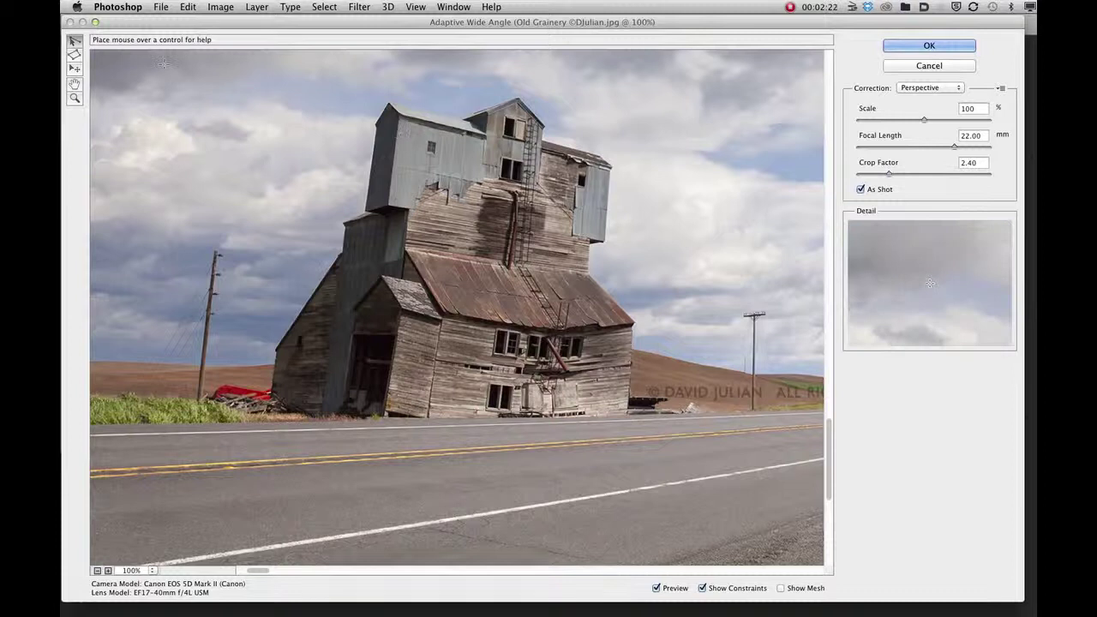
click(396, 117)
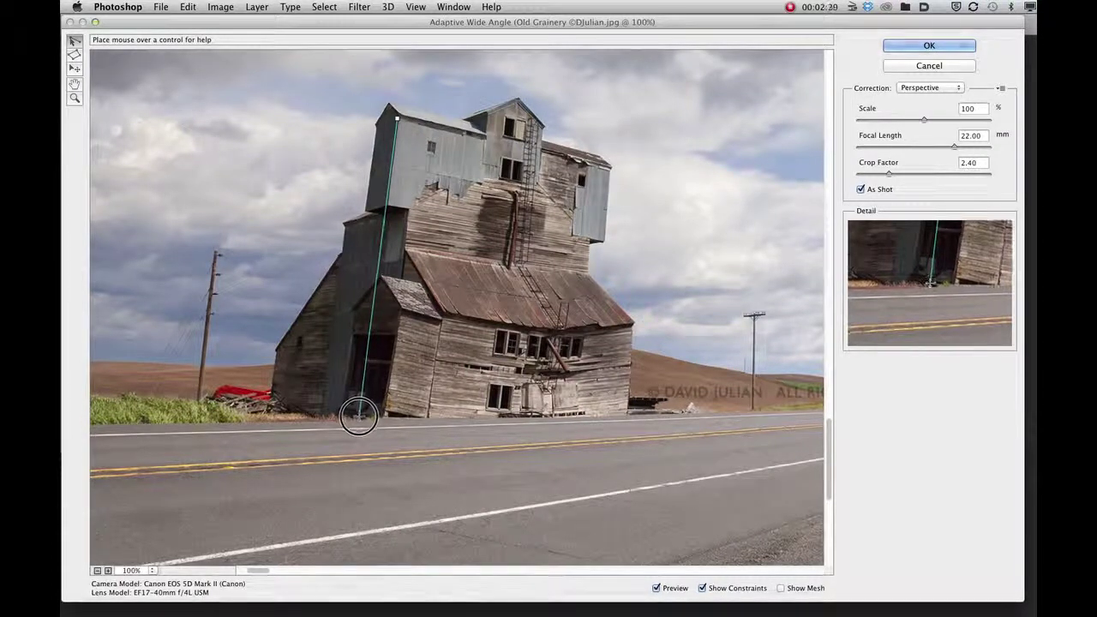
click(358, 417)
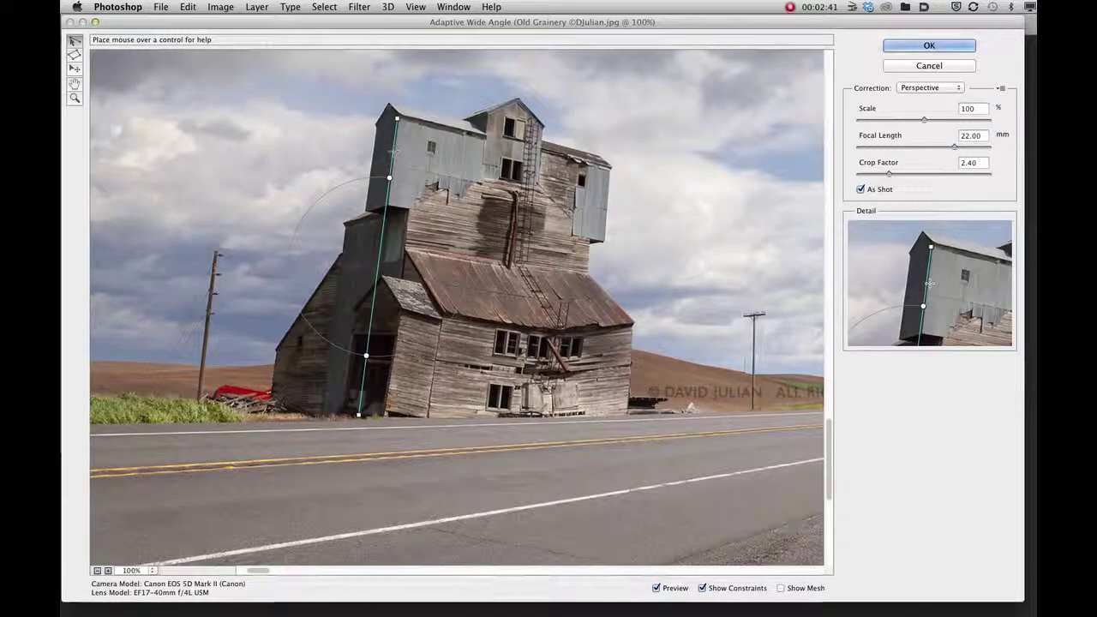
right_click(394, 151)
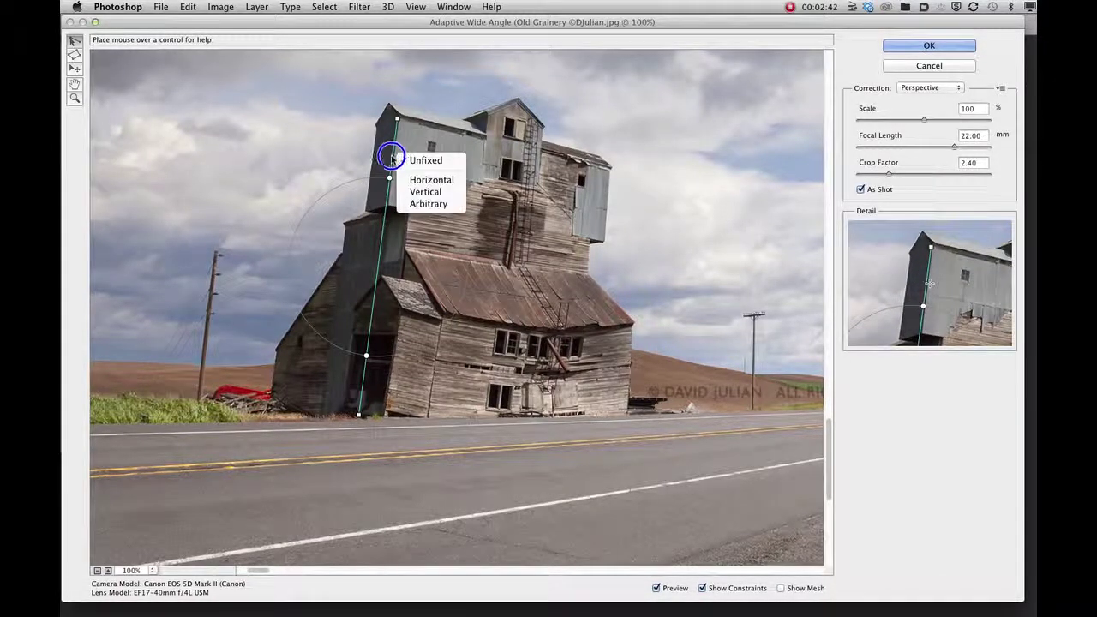
click(407, 193)
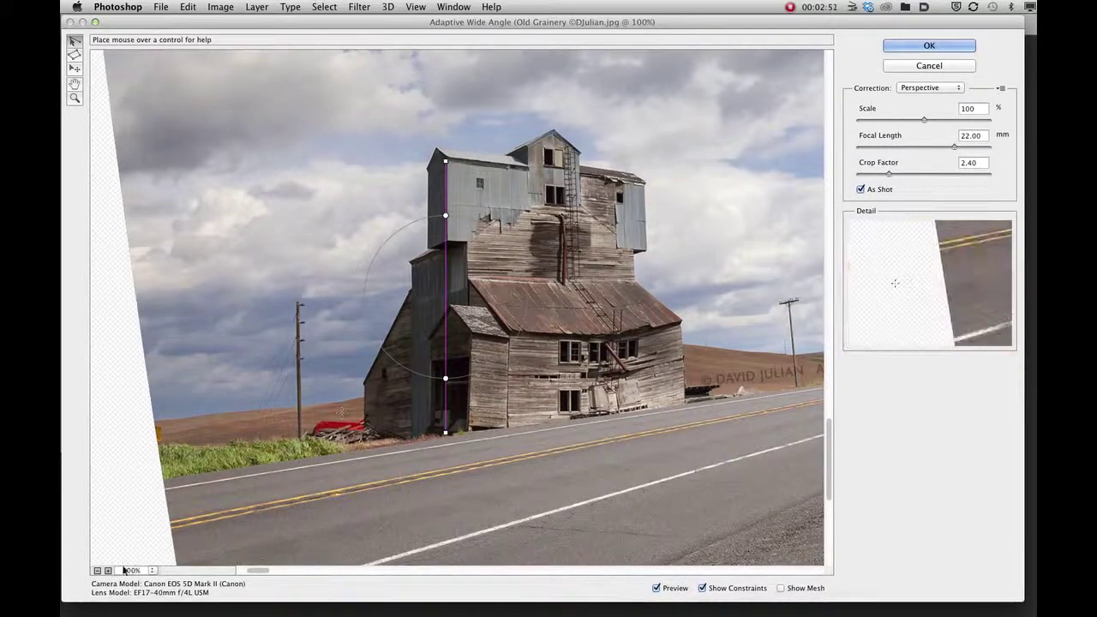
click(97, 571)
click(97, 570)
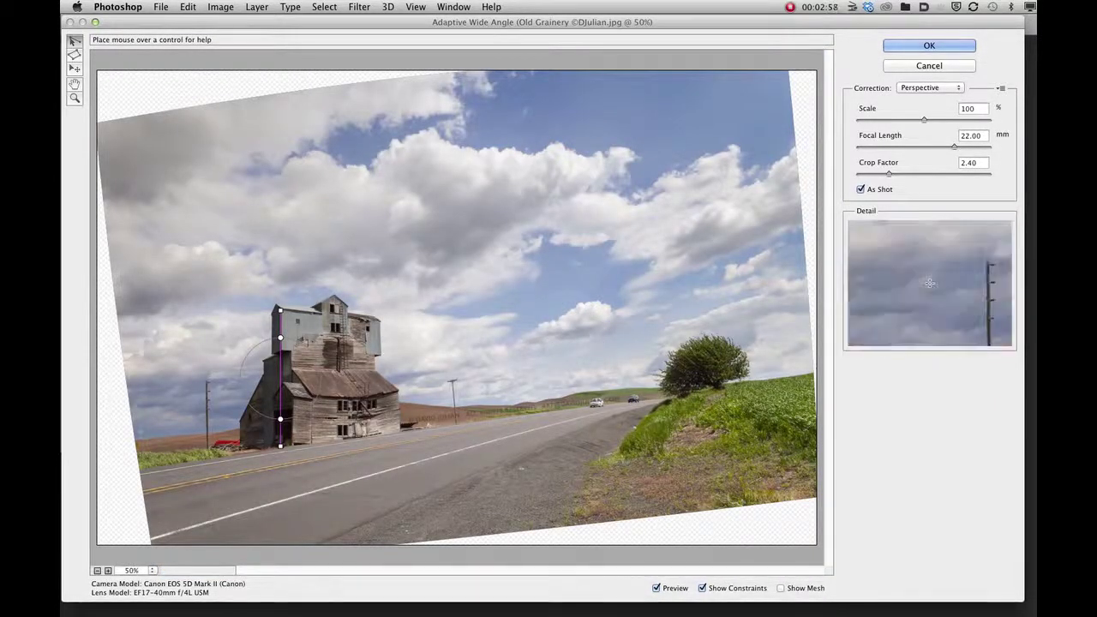
- Zoom back in and delete the first vertical constraint
click(108, 570)
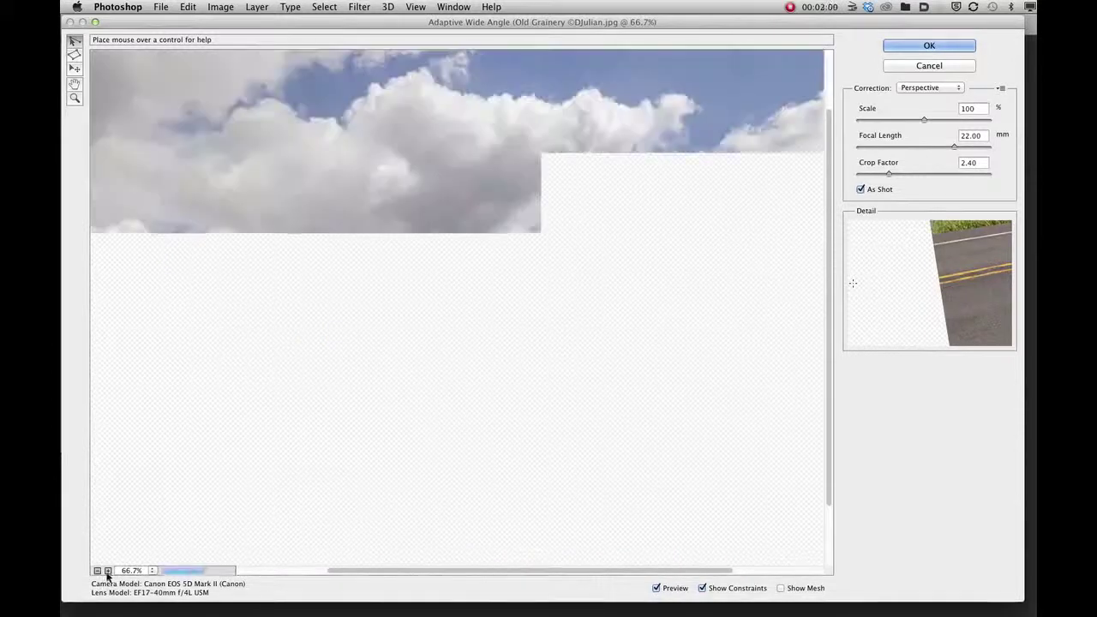
scroll(468, 249, left, 5)
scroll(467, 248, down, 3)
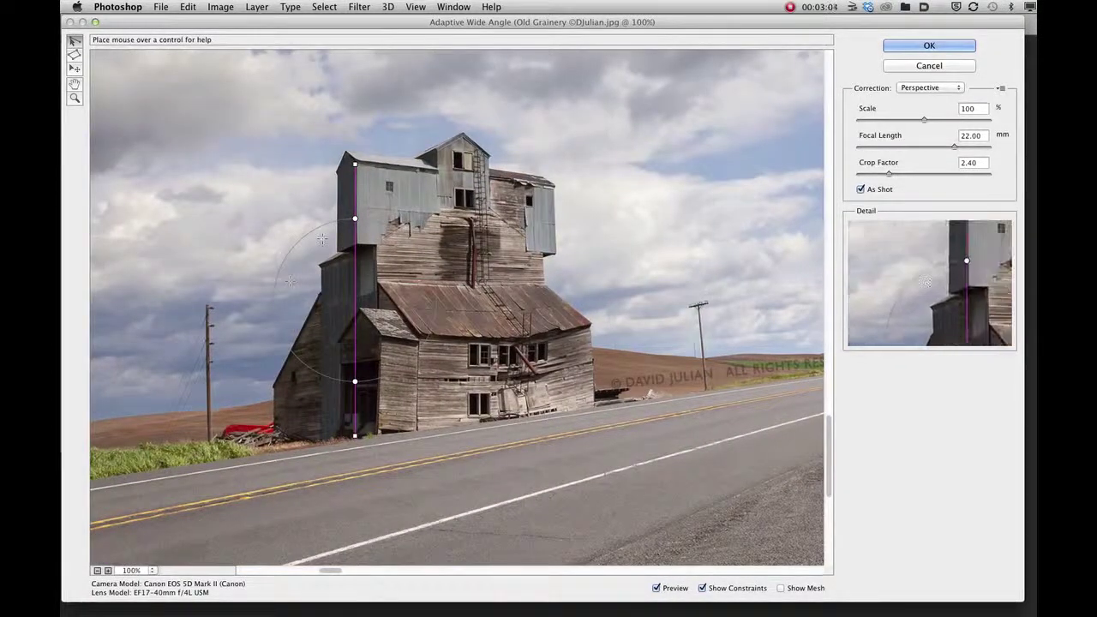
alt+click(355, 296)
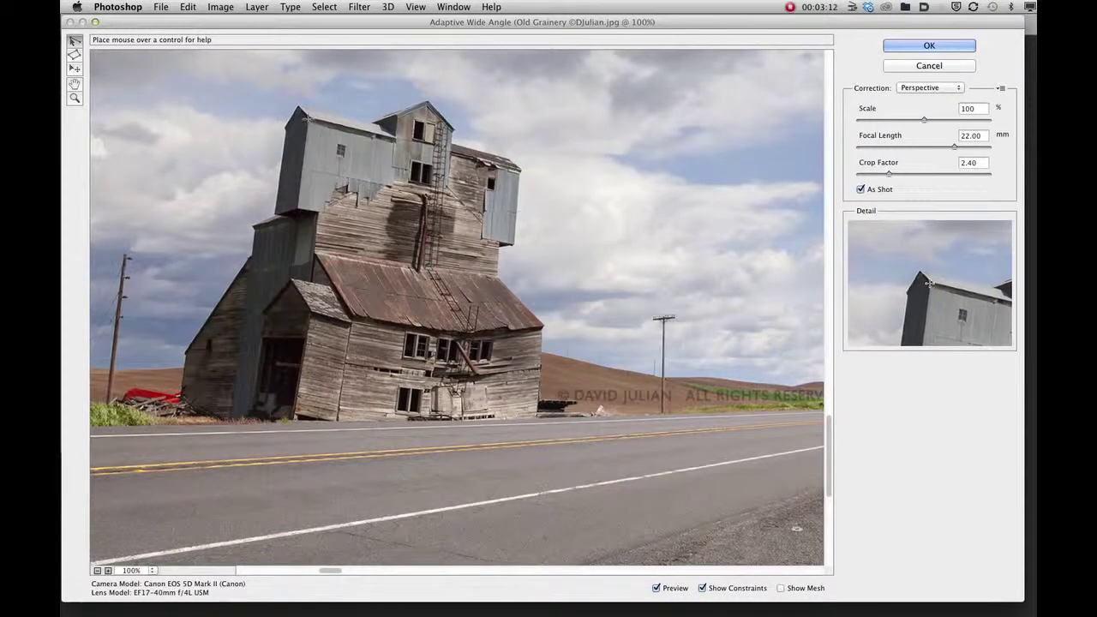
- Add vertical constraints down the elevator's left and right edges, then zoom out to 33.3%
click(306, 117)
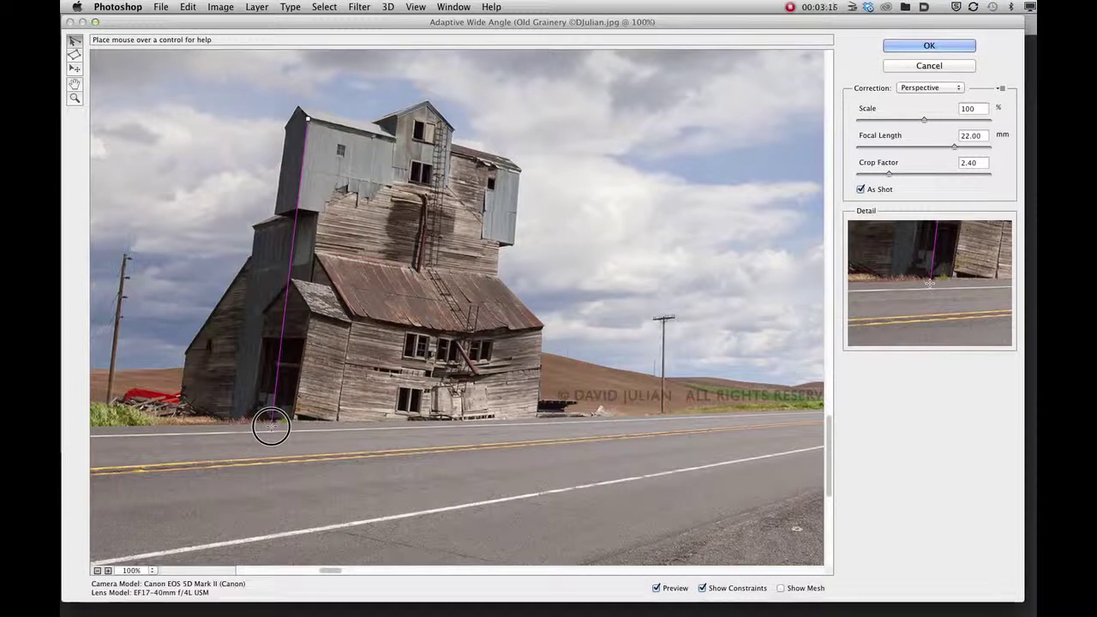
click(271, 427)
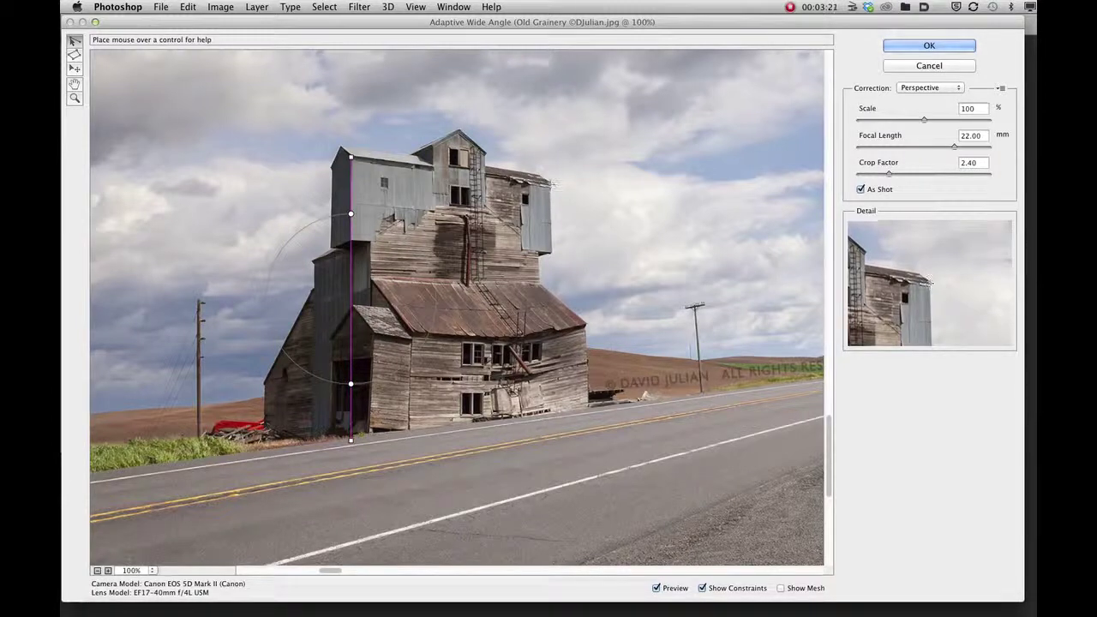
click(552, 182)
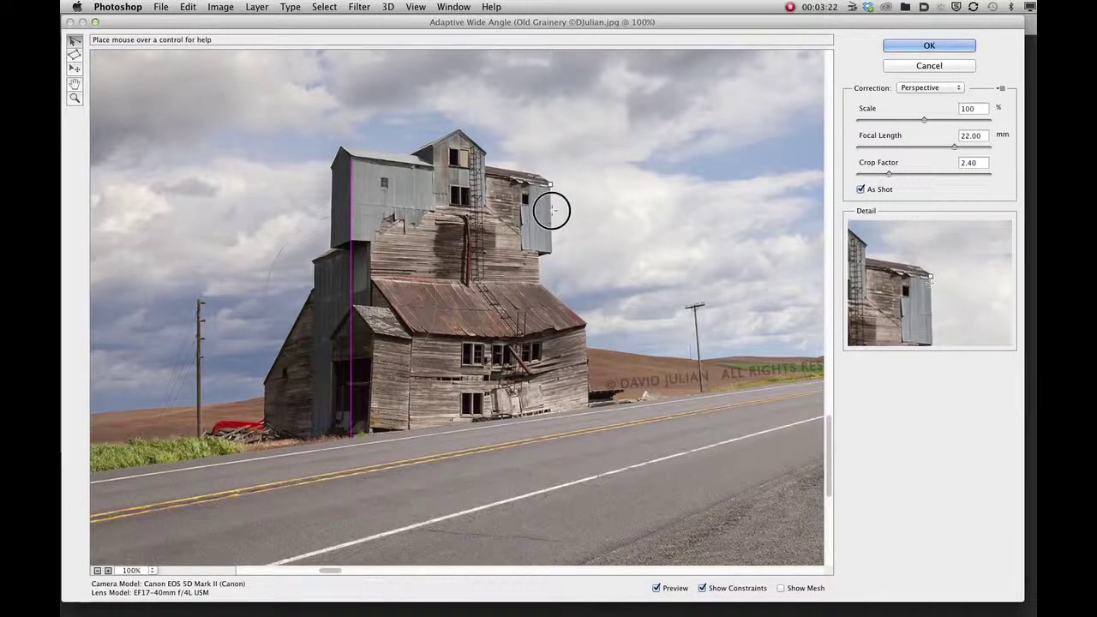
click(558, 422)
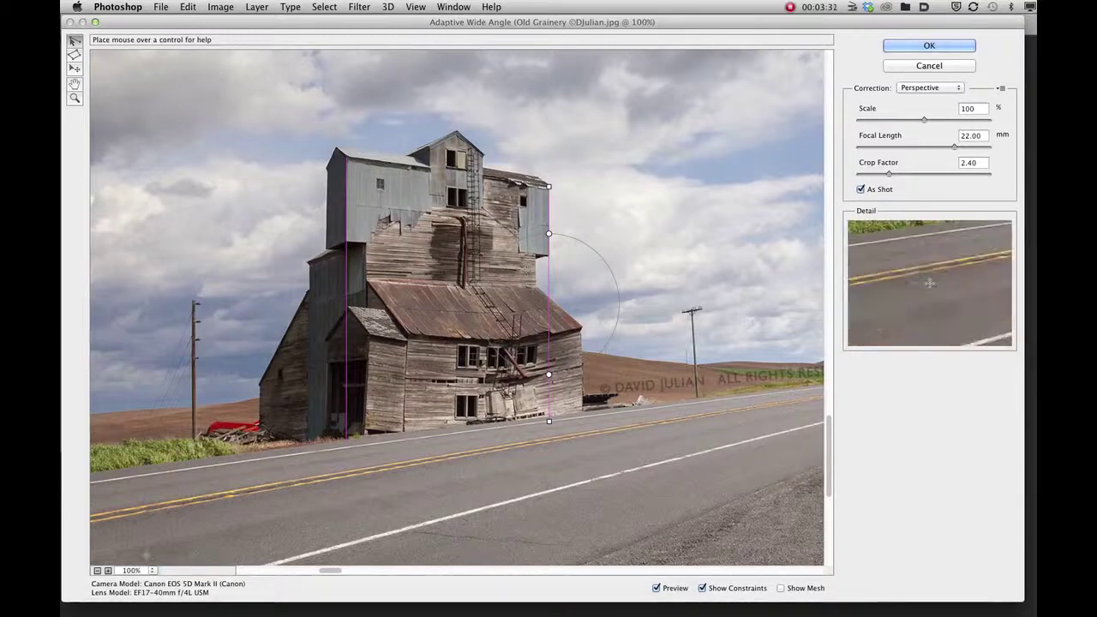
click(97, 571)
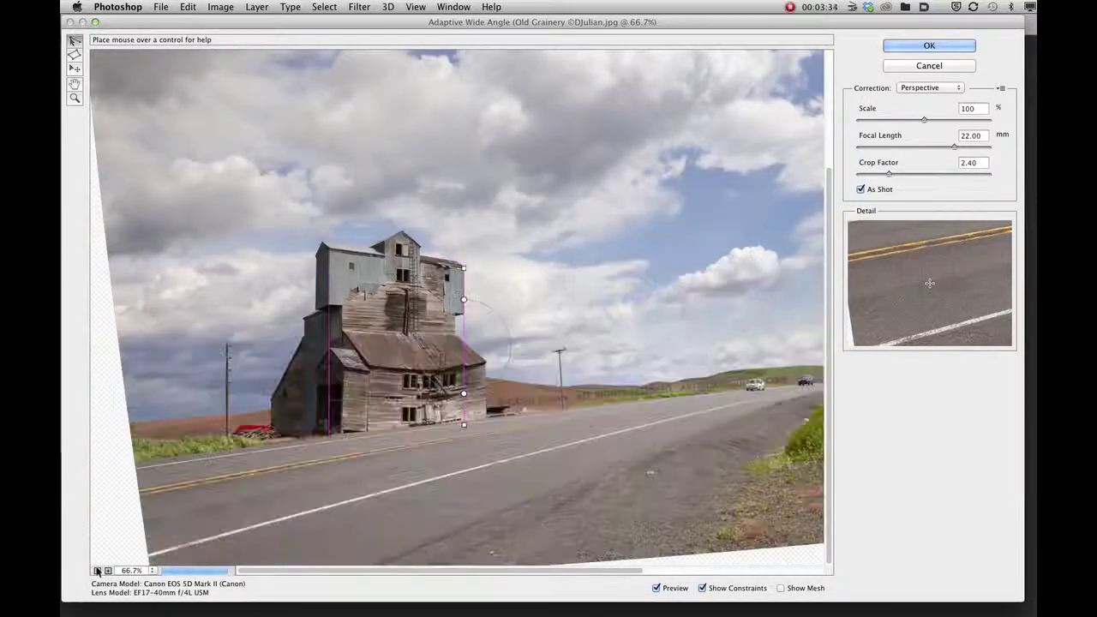
click(97, 570)
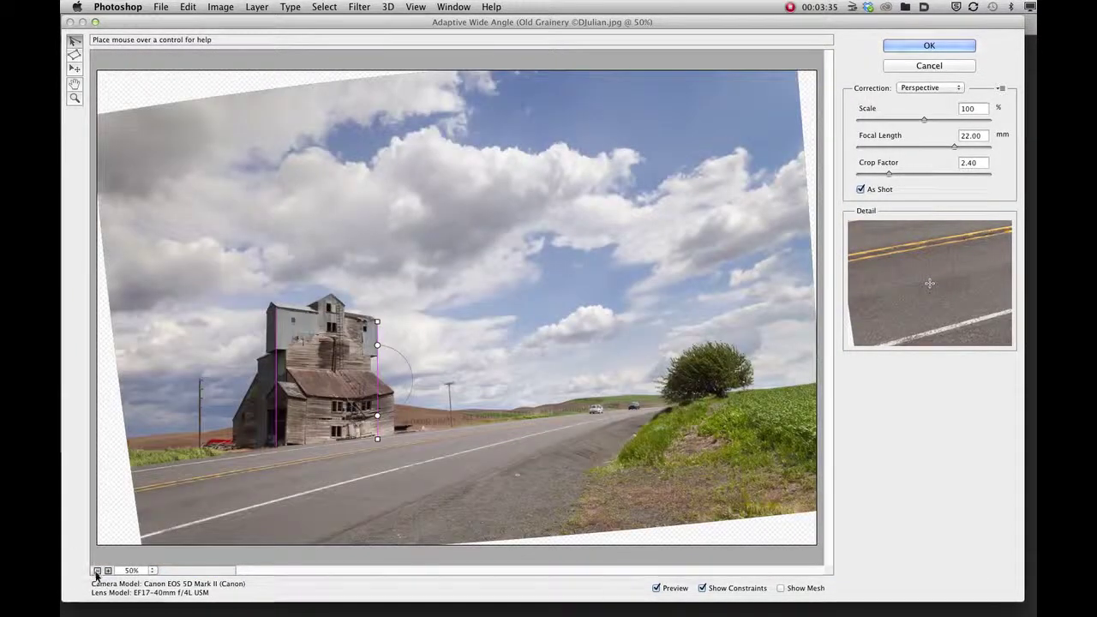
click(97, 570)
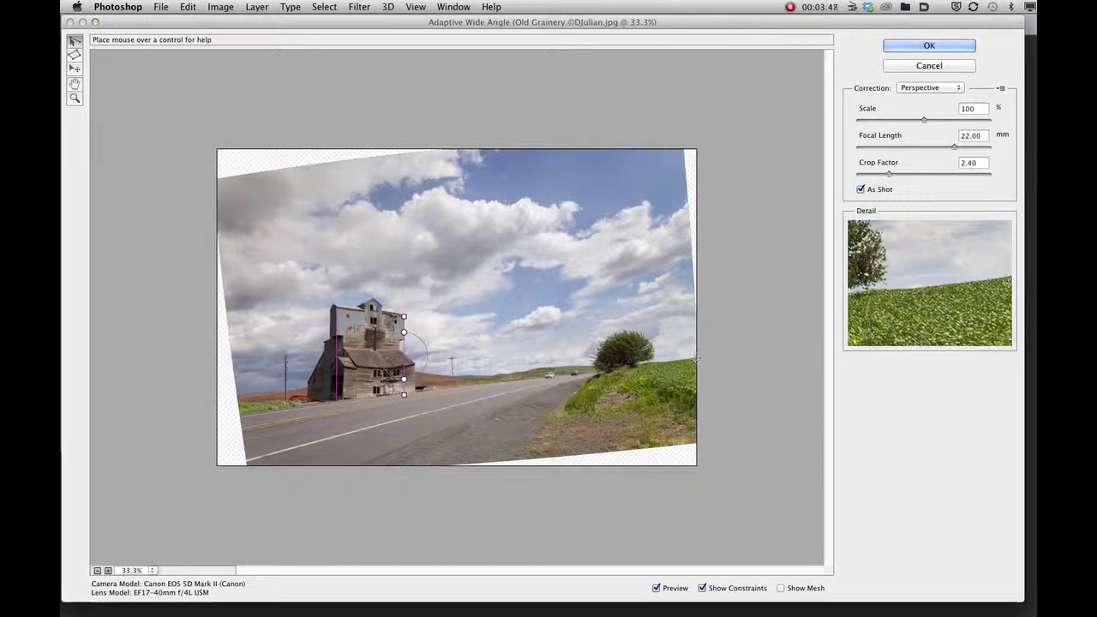
- Draw a horizontal constraint along the horizon between the tree and the far side
click(695, 361)
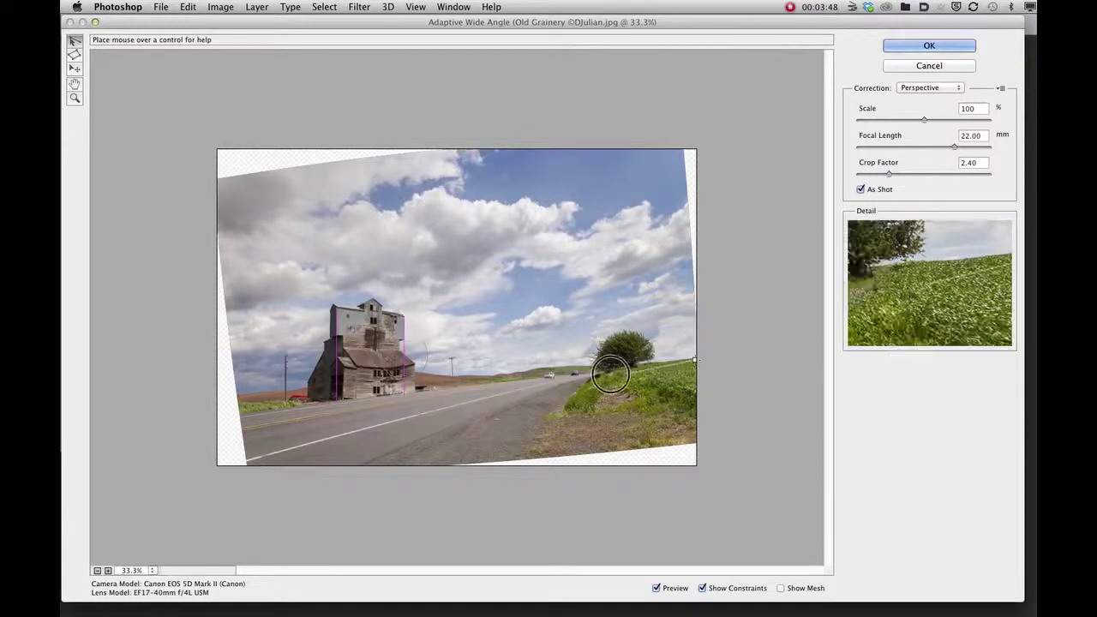
click(236, 399)
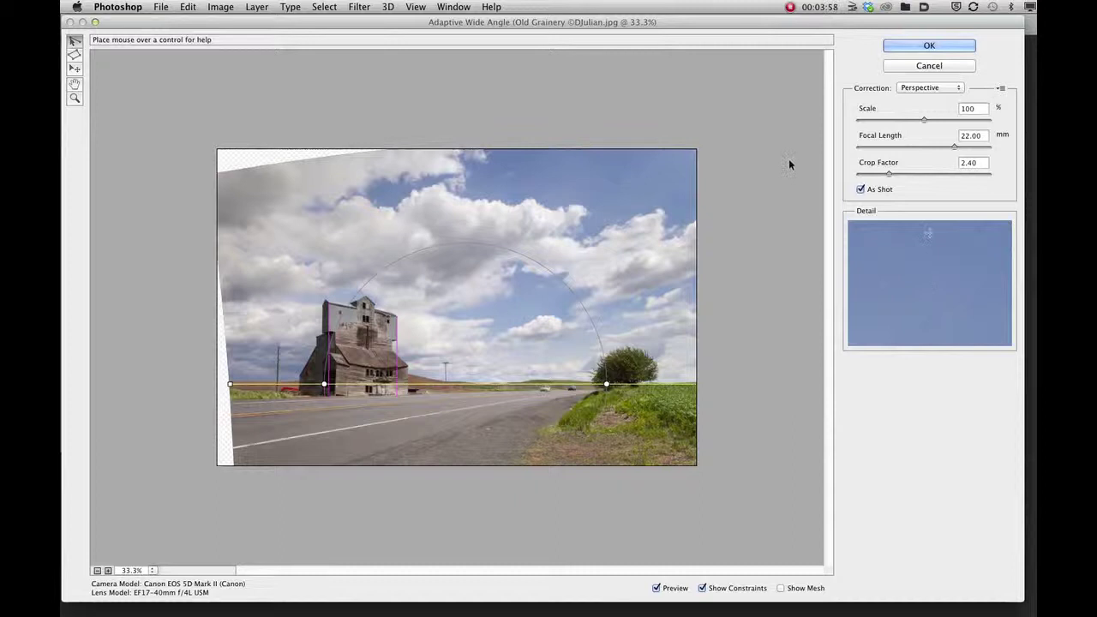
- Reduce the filter's Scale to 88%
drag(924, 116, 908, 119)
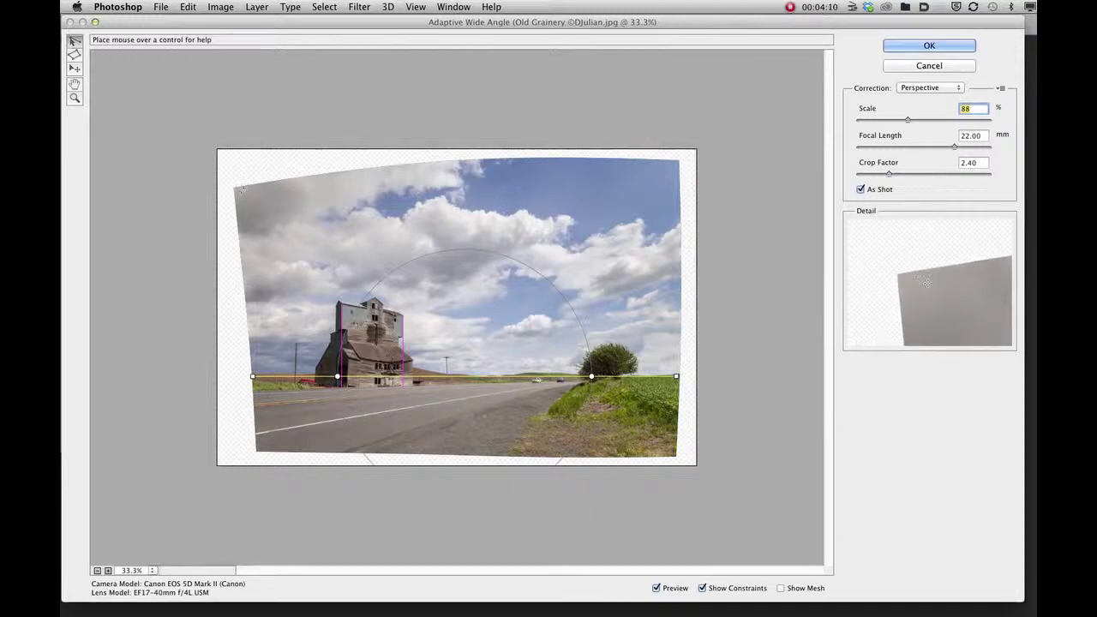
- Add constraints corner to corner along the top, left, right and bottom edges of the photo
click(237, 189)
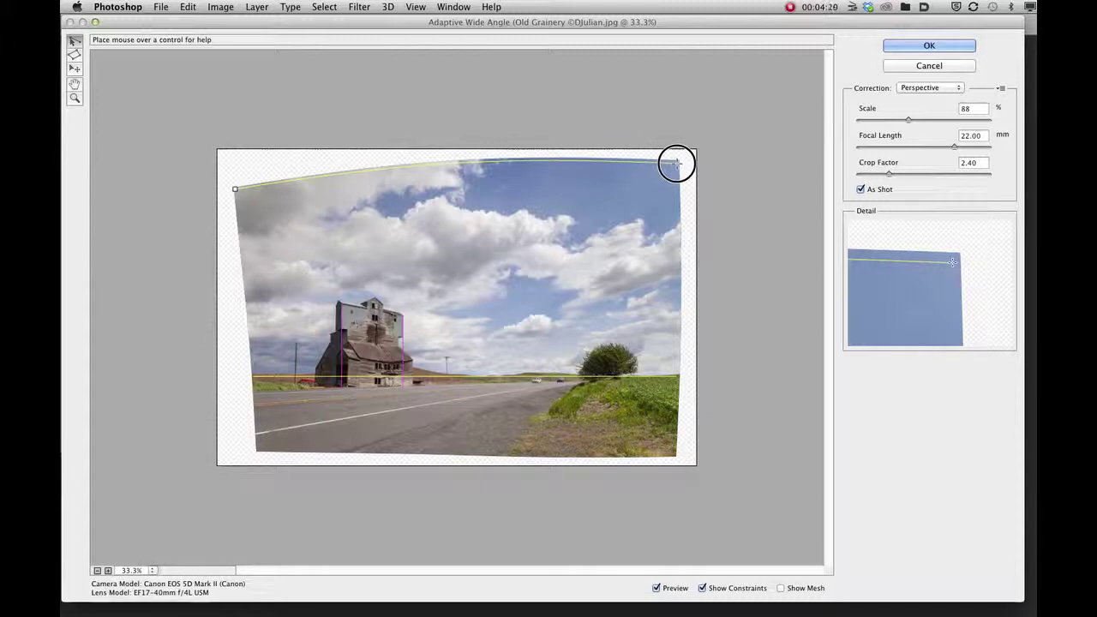
click(677, 163)
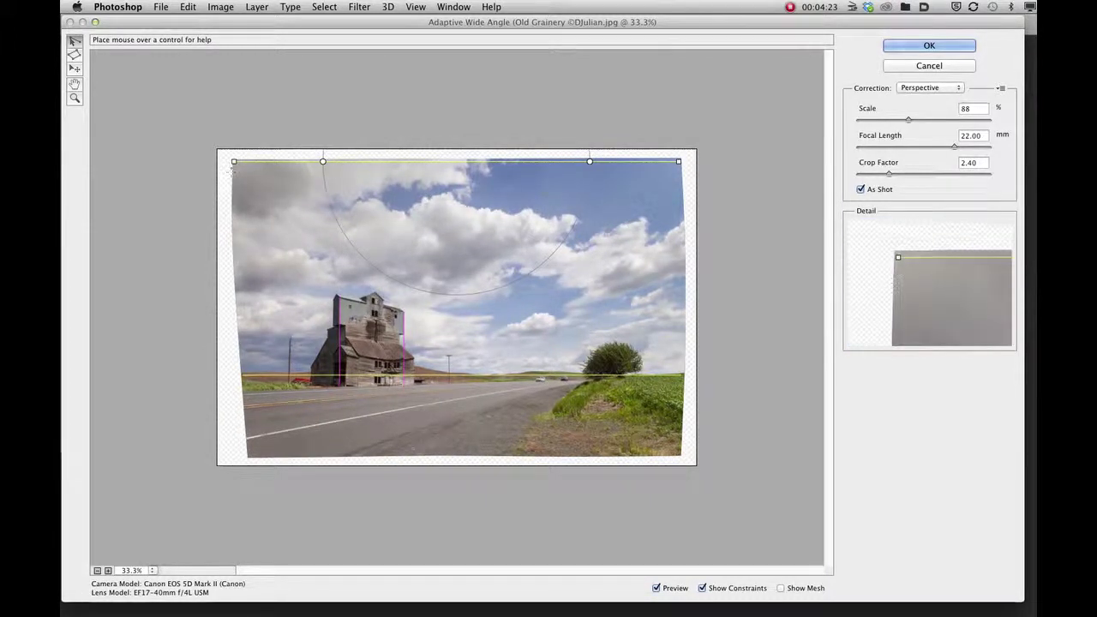
click(233, 171)
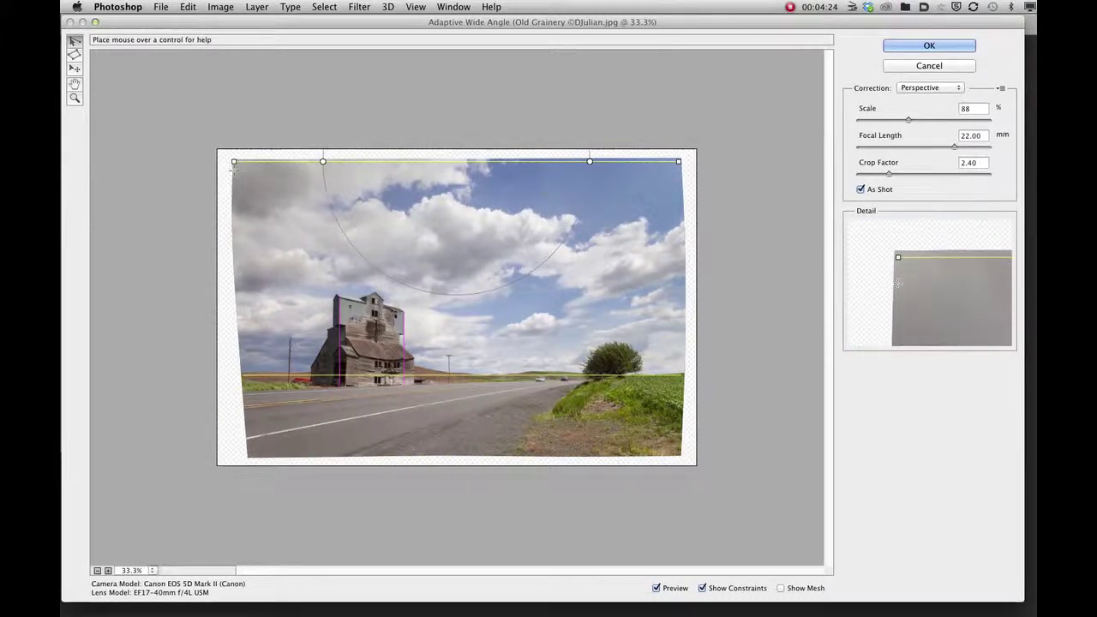
click(250, 458)
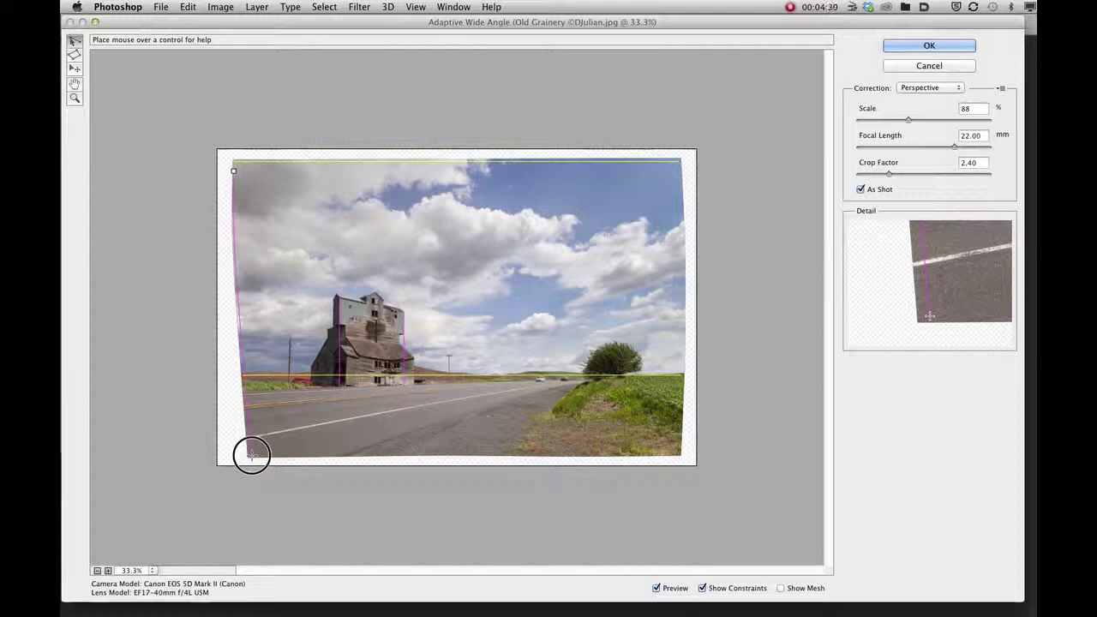
click(251, 455)
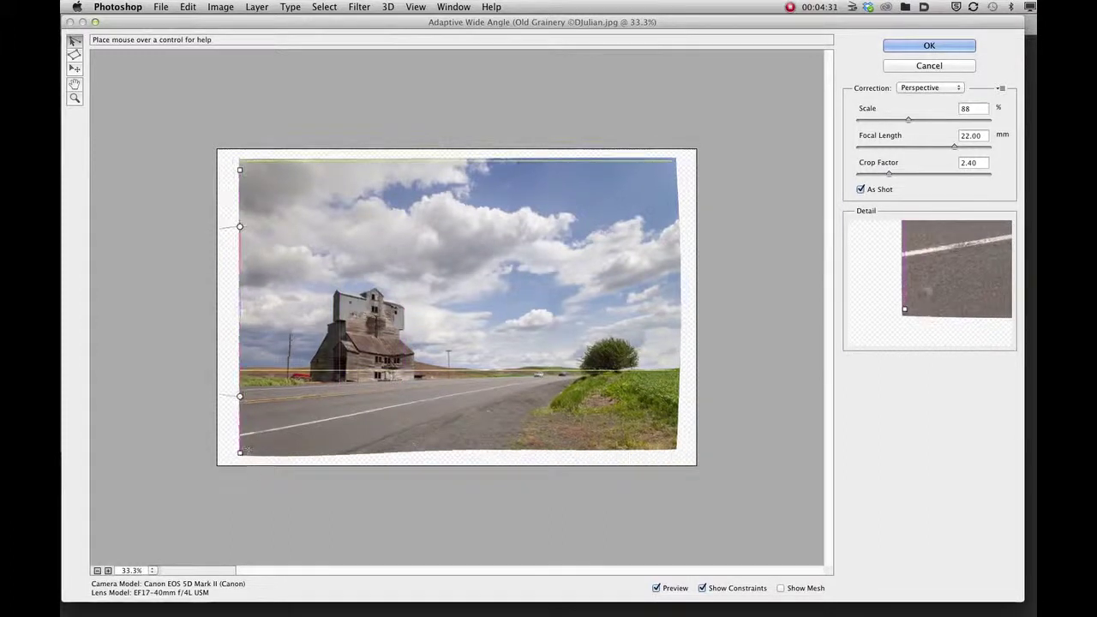
click(669, 167)
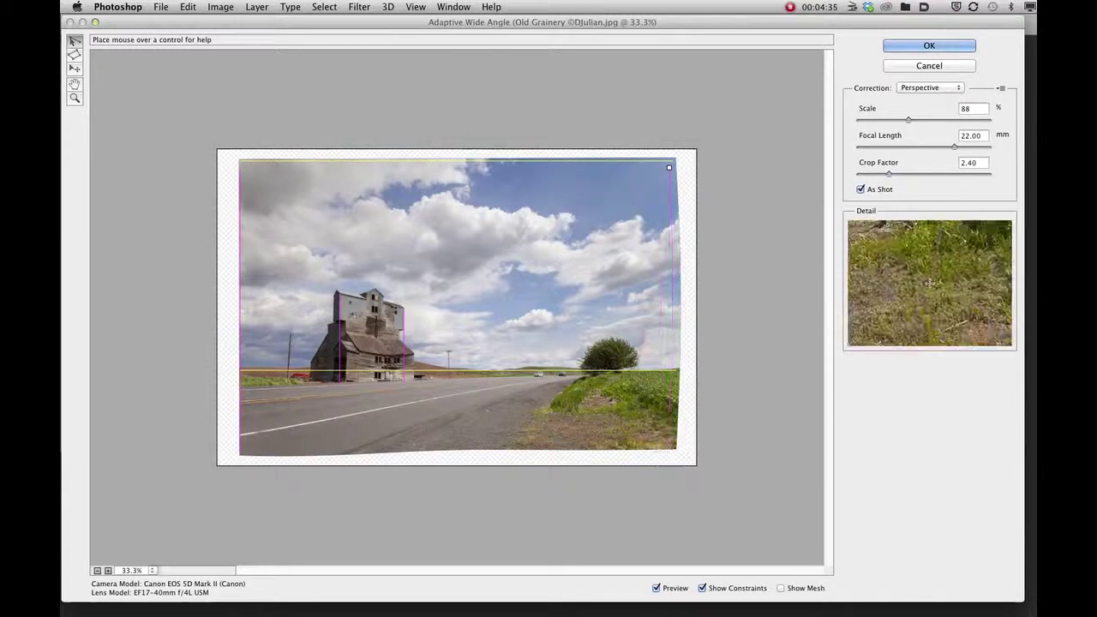
click(669, 446)
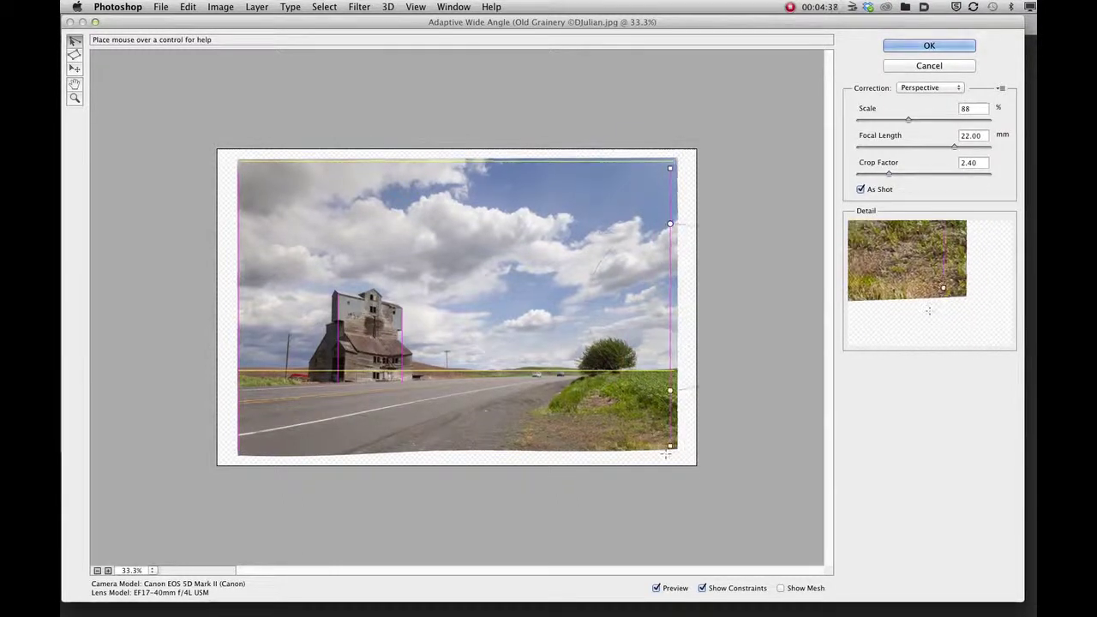
click(248, 455)
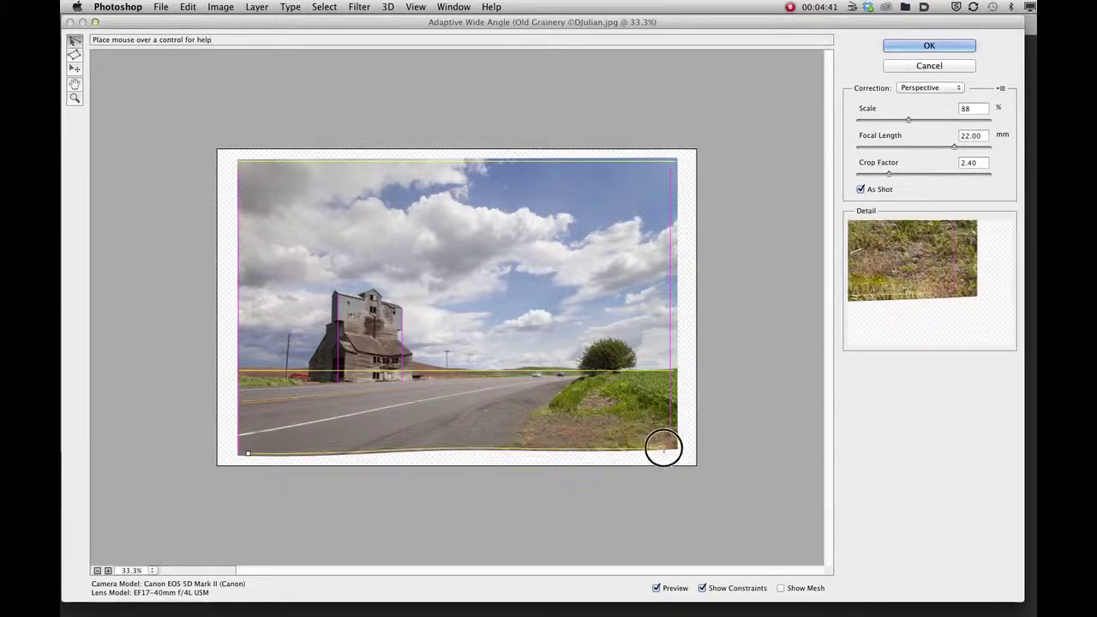
click(659, 444)
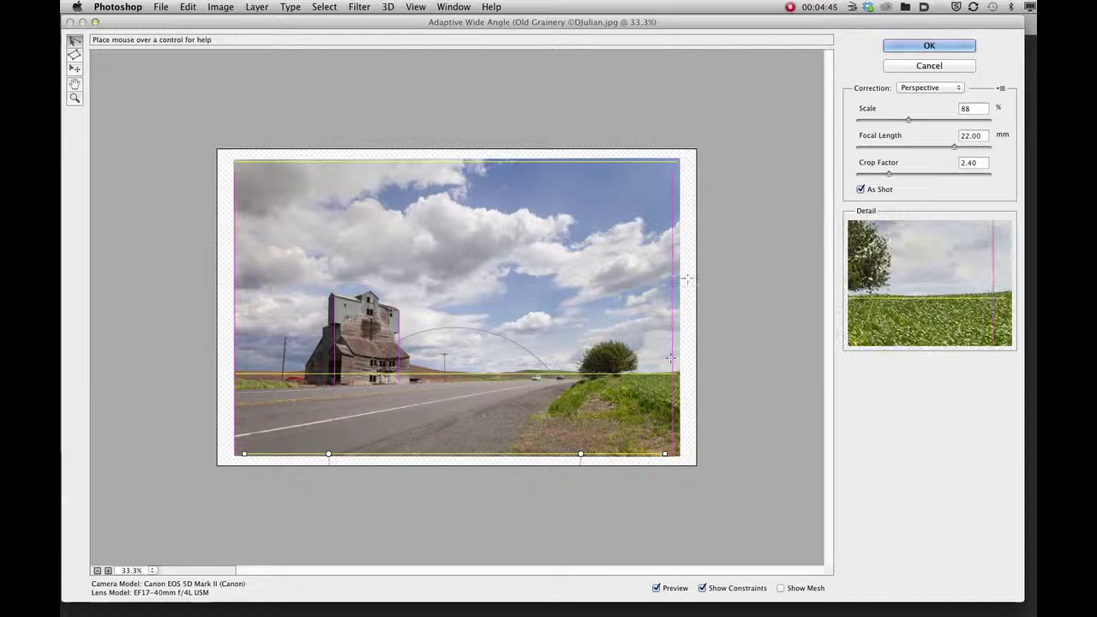
- Turn off Show Constraints and raise the Scale to 97%
click(702, 589)
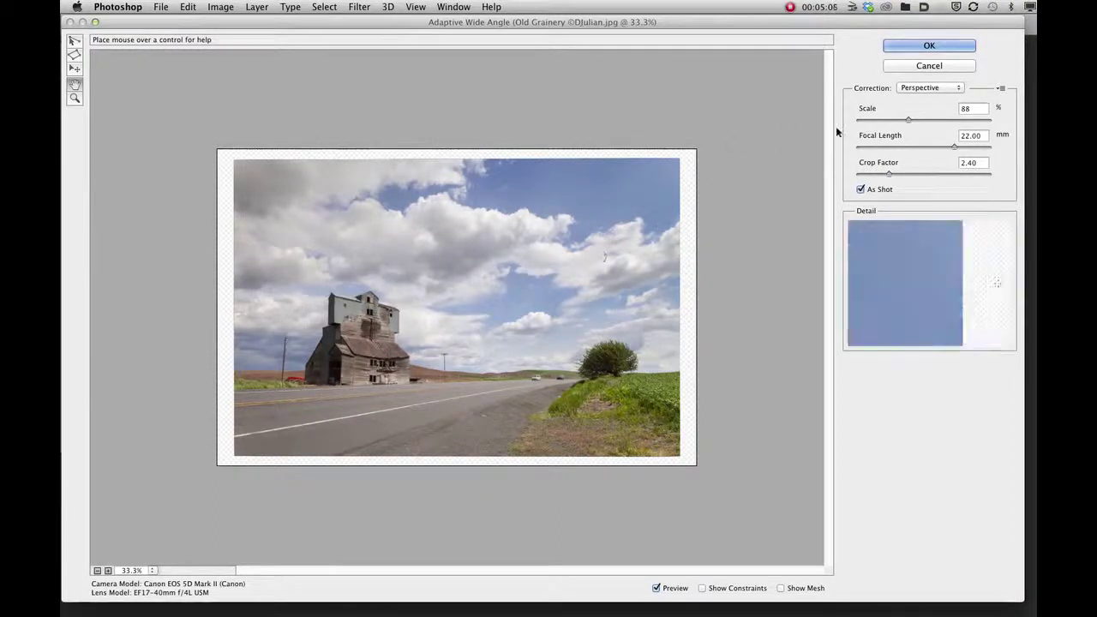
drag(909, 120, 922, 121)
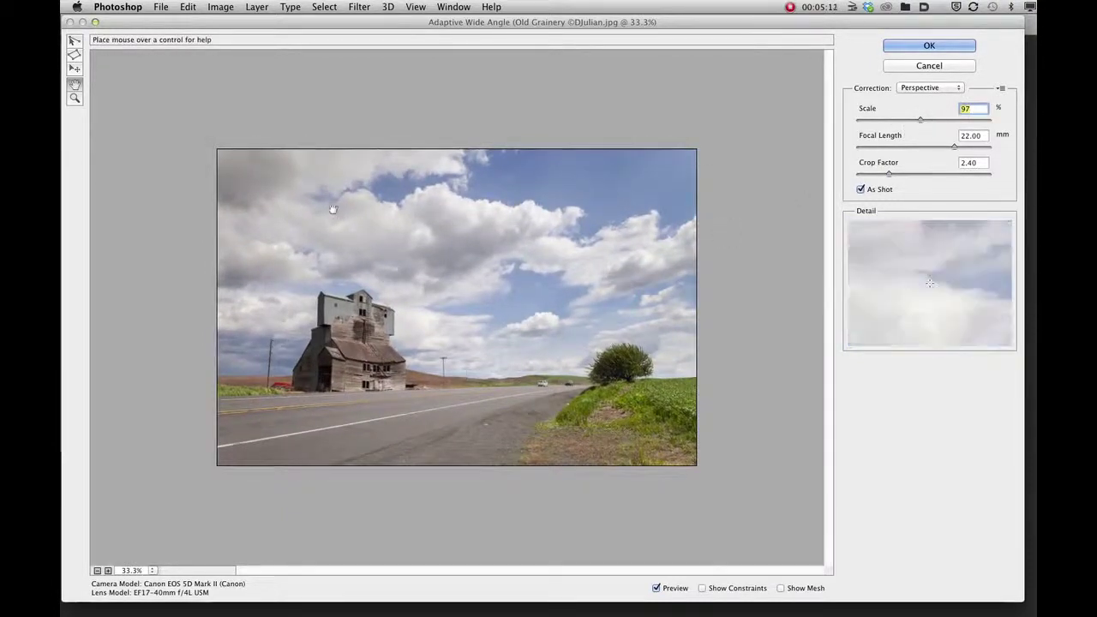
- Apply the Adaptive Wide Angle correction, then hide and reshow Layer 1 to compare with the original
click(914, 44)
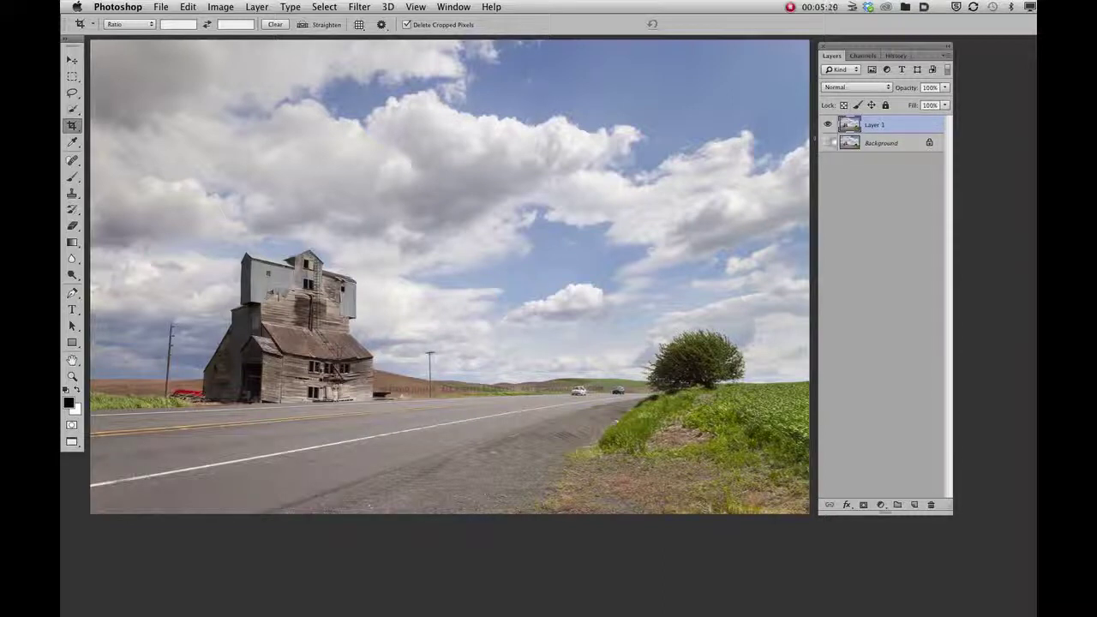
click(828, 126)
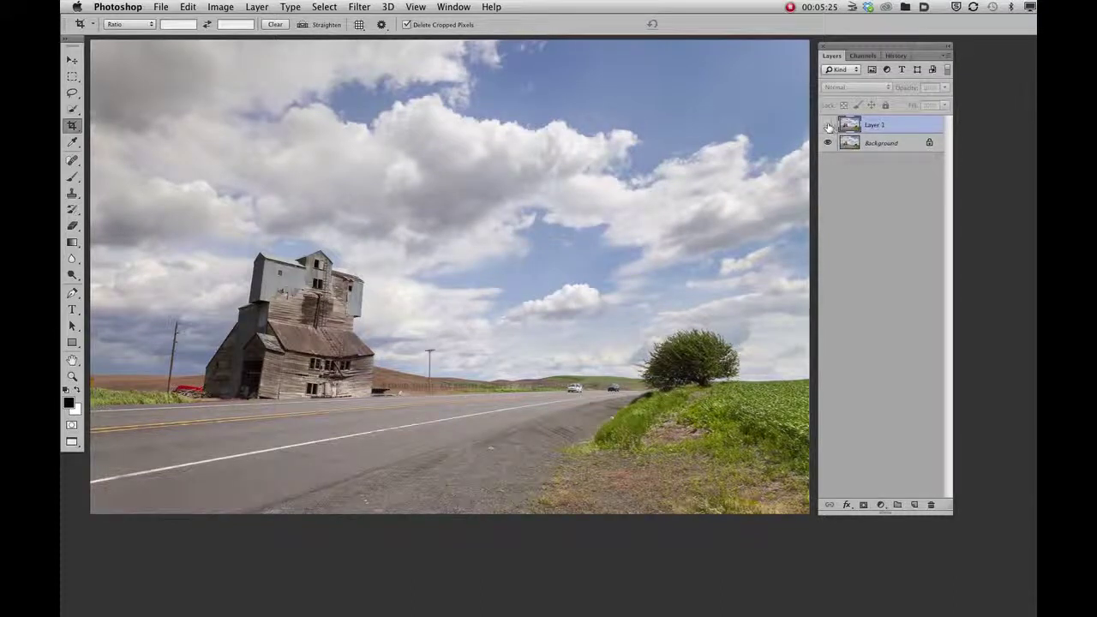
click(828, 126)
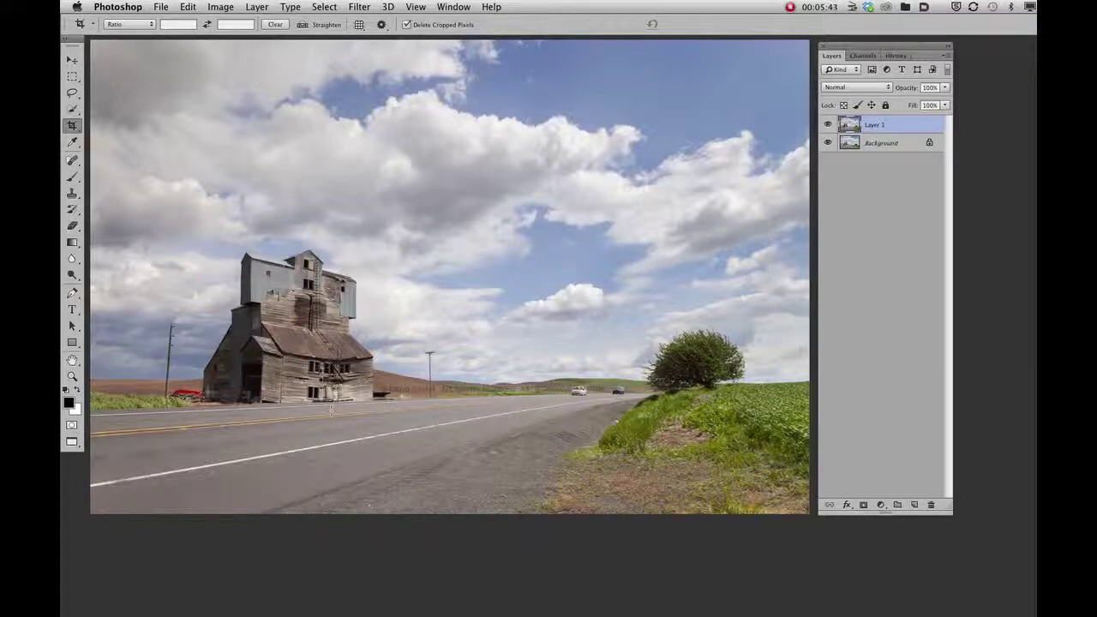
- Reopen Filter > Adaptive Wide Angle on the grain elevator photo
click(357, 8)
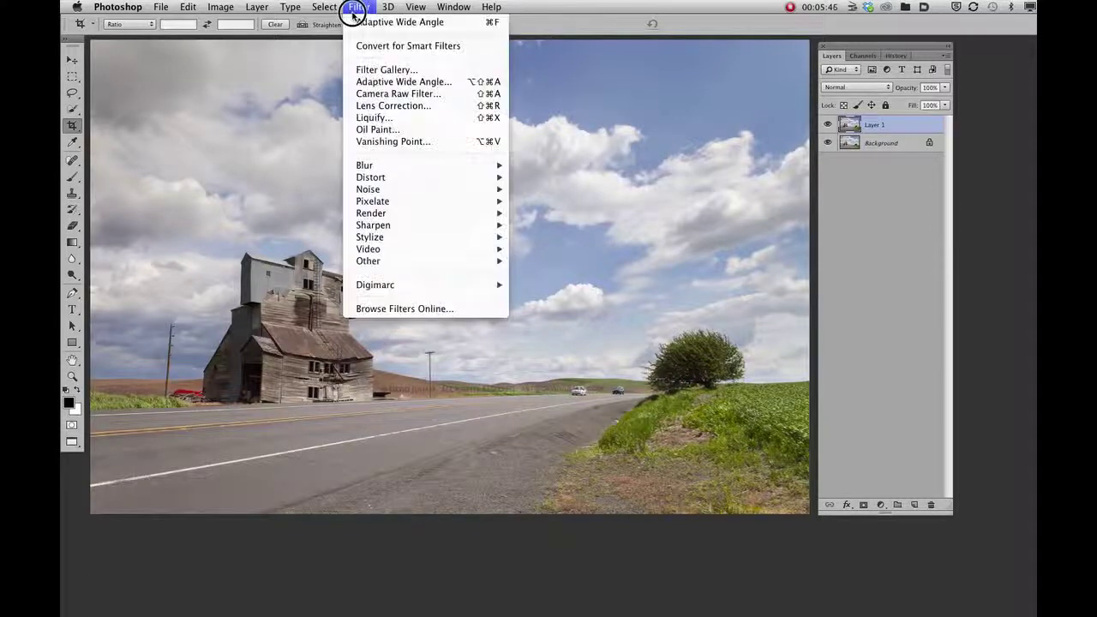
click(366, 94)
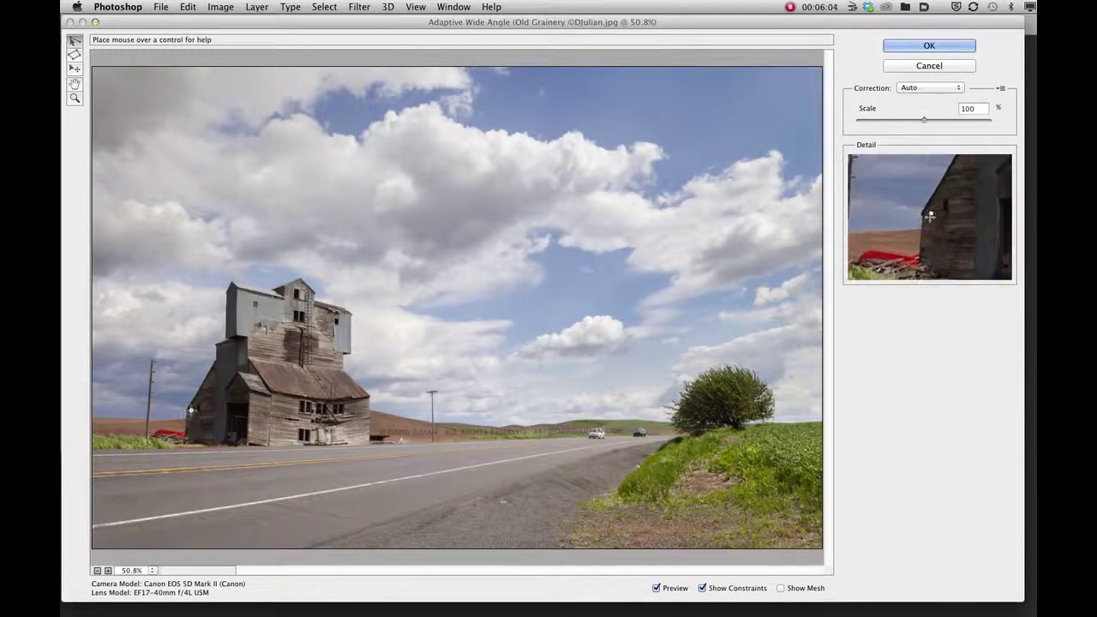
- Draw vertical constraints along the grain elevator's corner and the left and middle telephone poles
drag(185, 447, 186, 450)
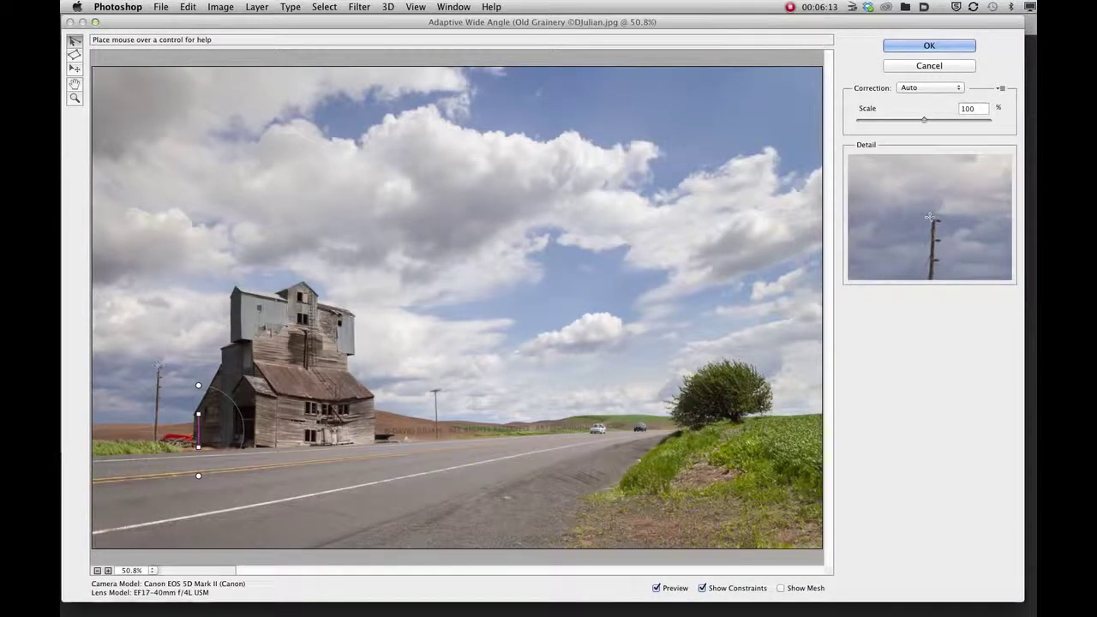
click(158, 366)
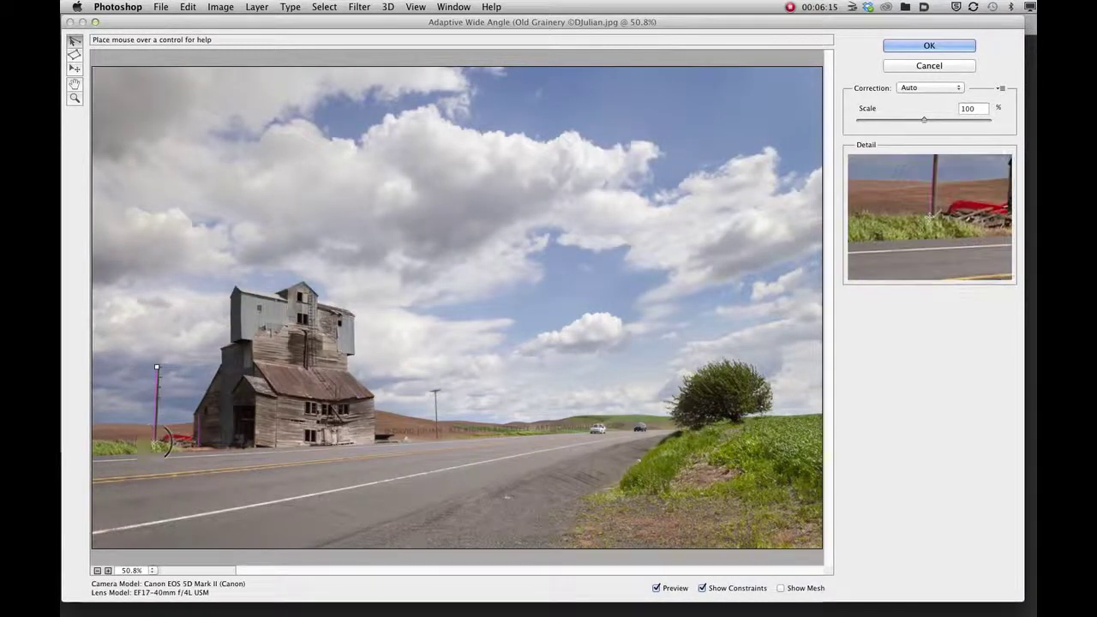
click(166, 445)
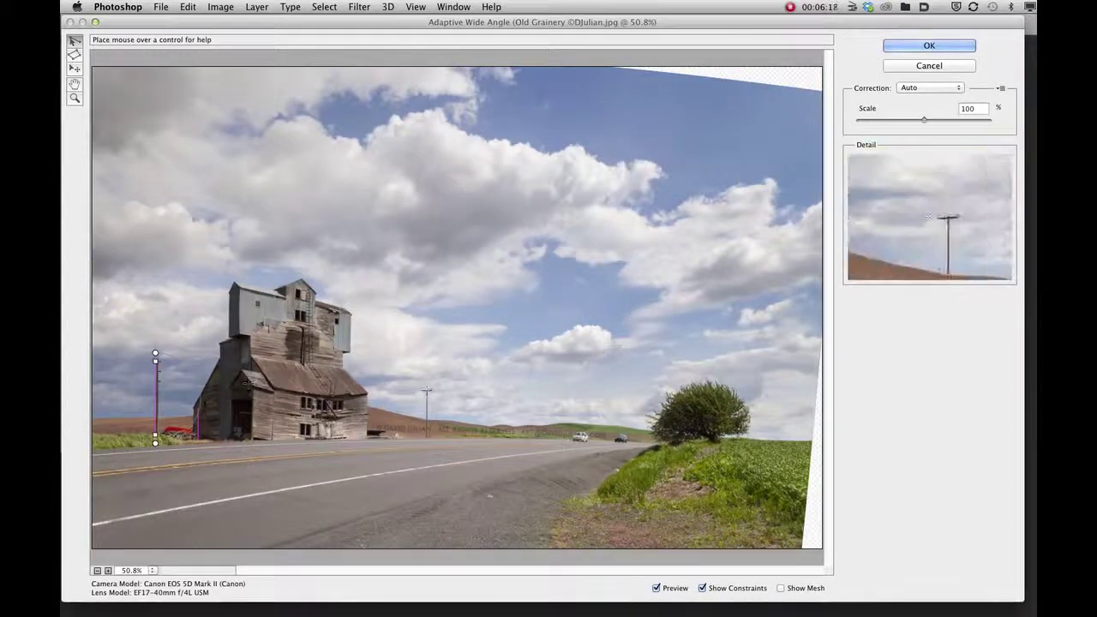
click(426, 389)
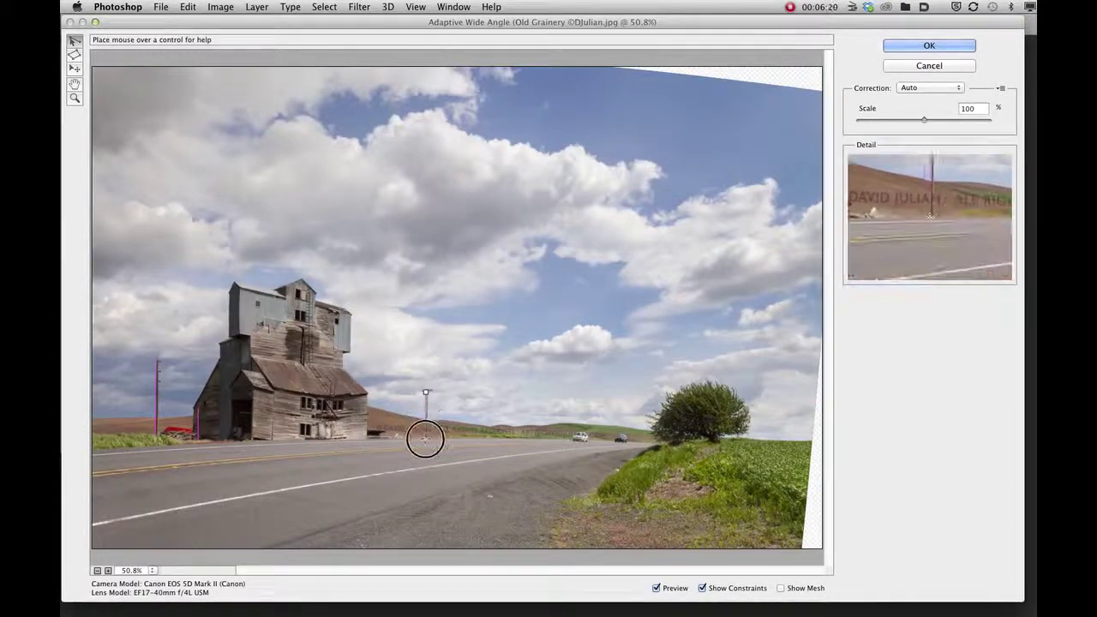
click(425, 436)
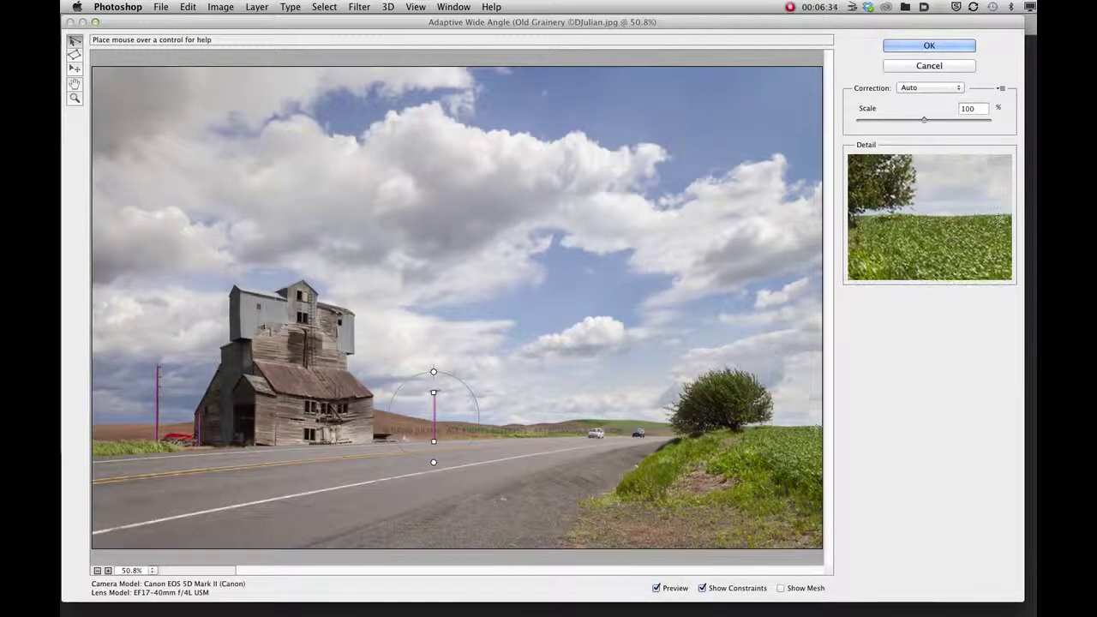
- Add a horizontal constraint along the horizon edge to edge and turn off Show Constraints
drag(813, 426, 91, 417)
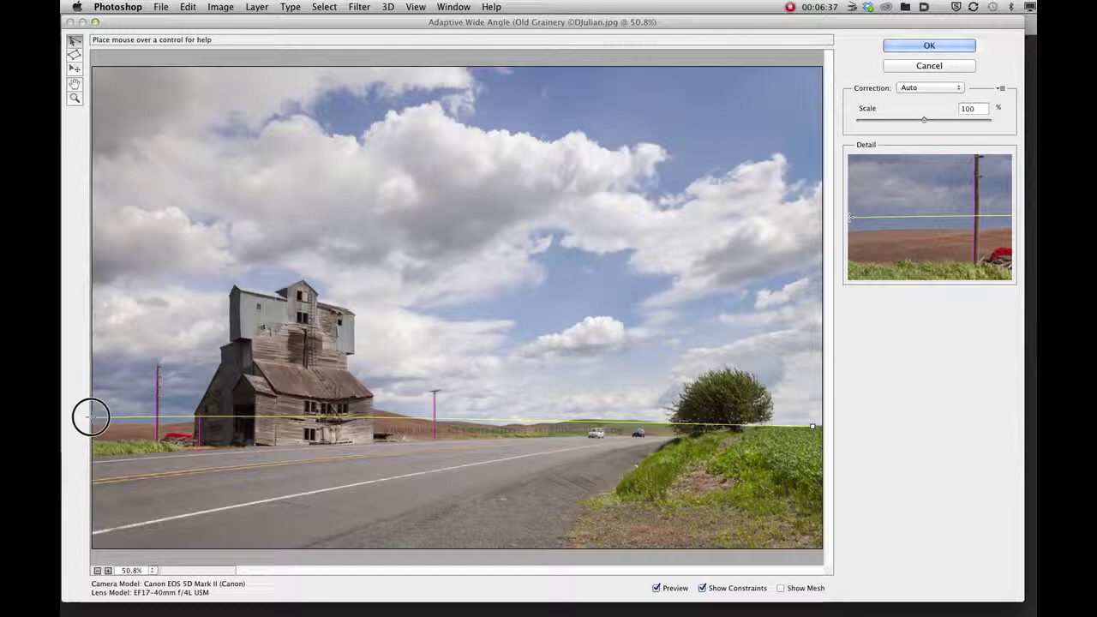
click(90, 419)
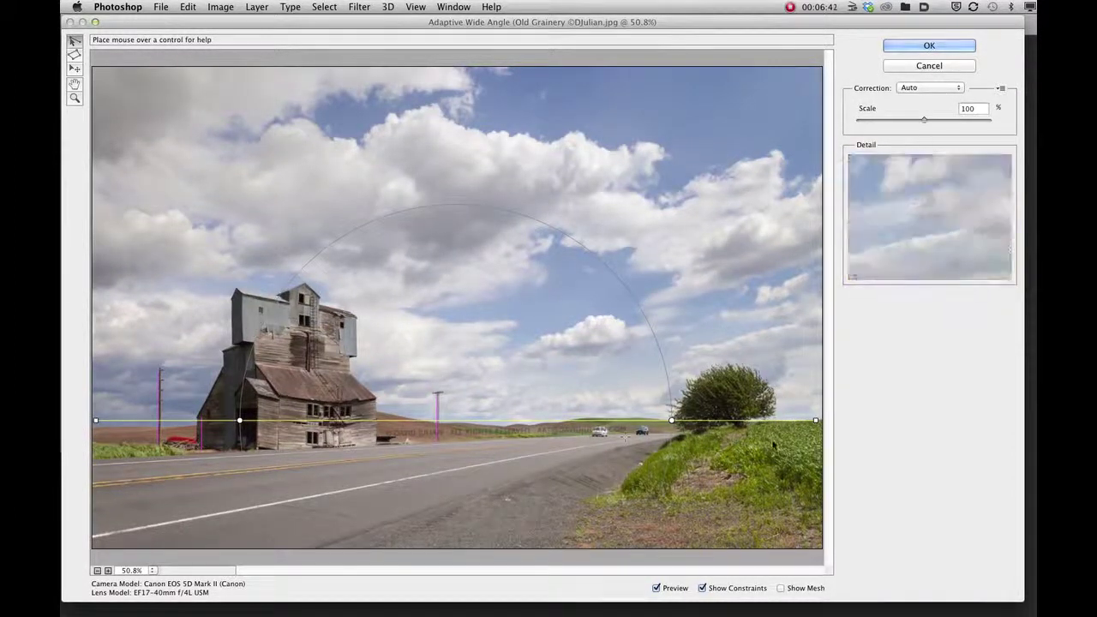
click(703, 588)
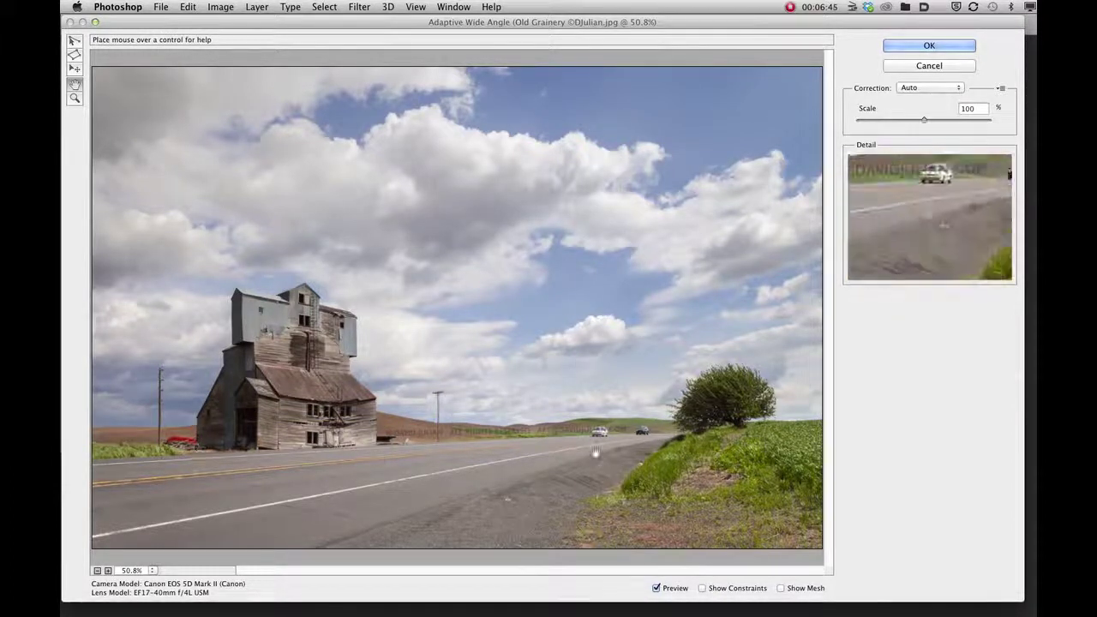
- Apply the Auto-mode correction and toggle Layer 1's visibility twice to compare before and after
click(927, 46)
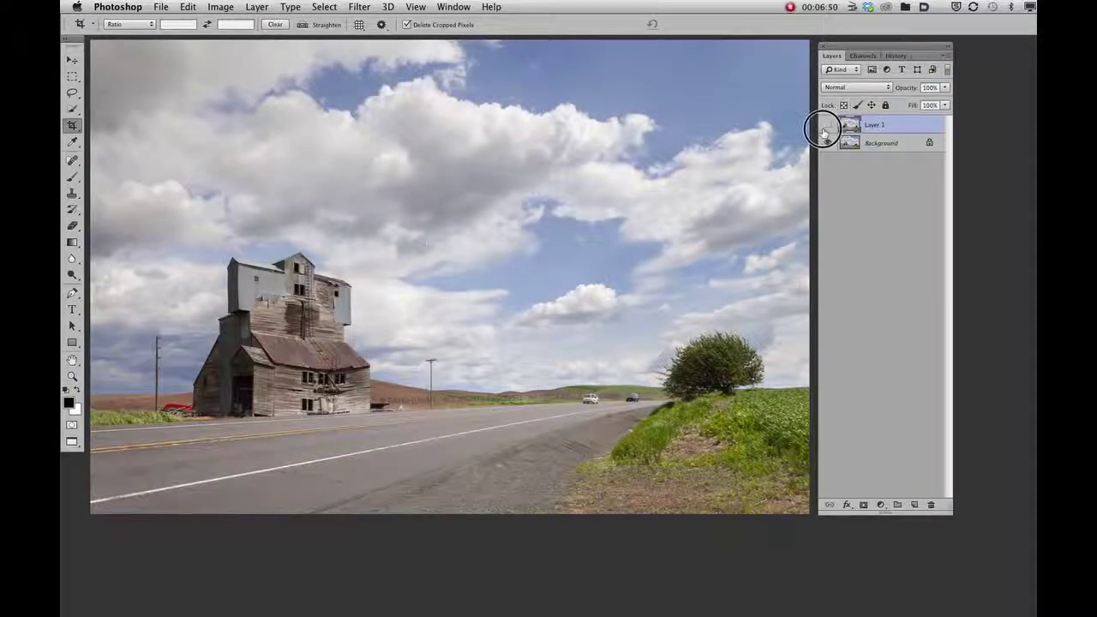
click(827, 126)
click(827, 126)
click(828, 126)
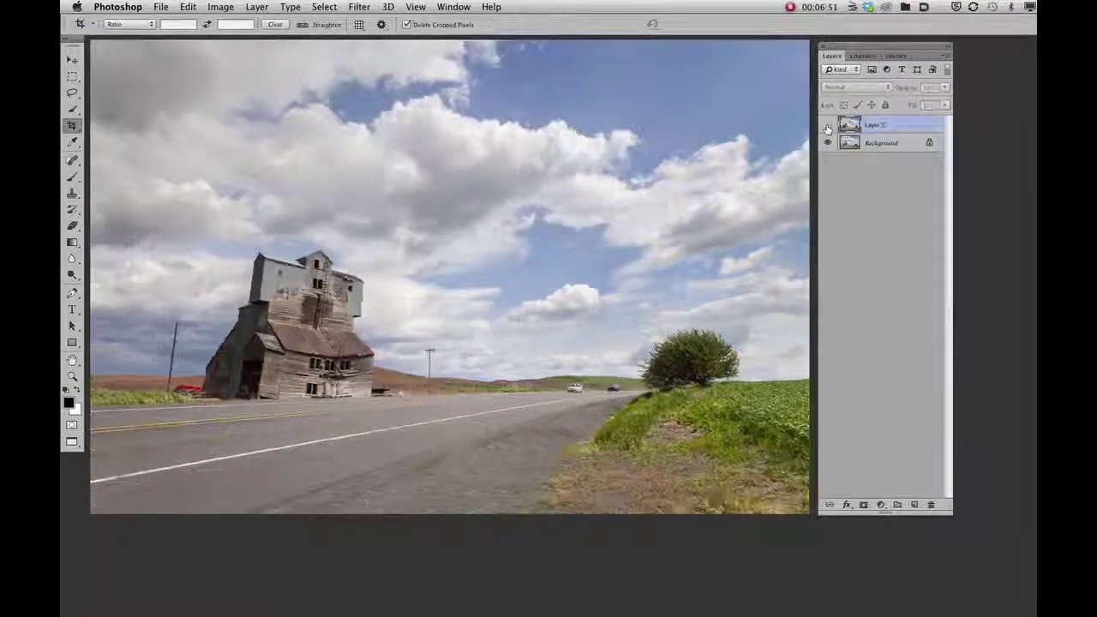
click(828, 127)
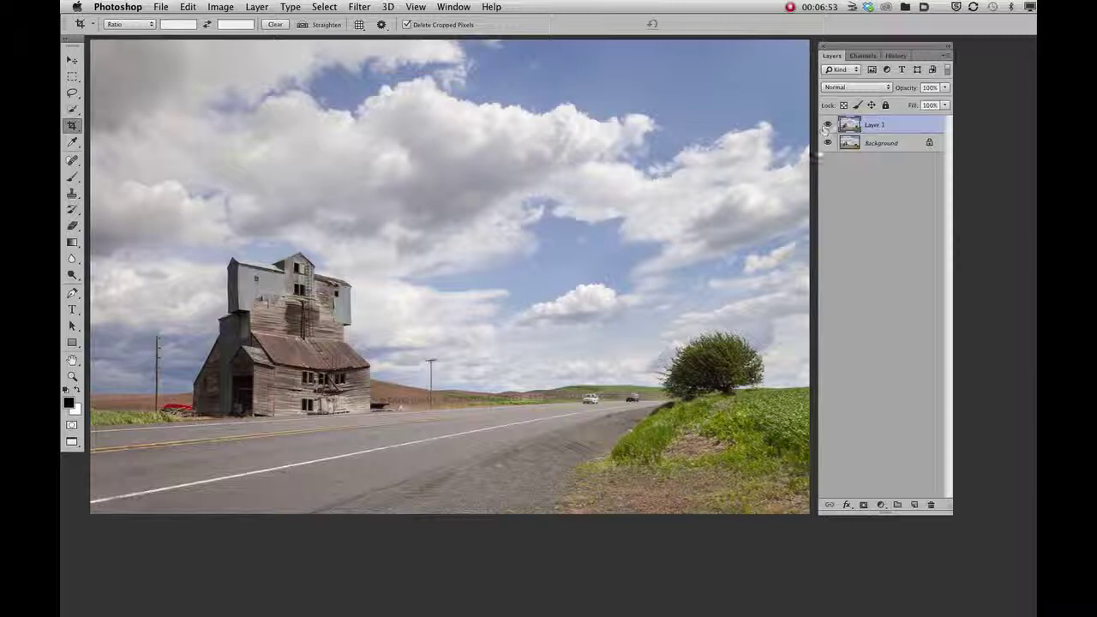